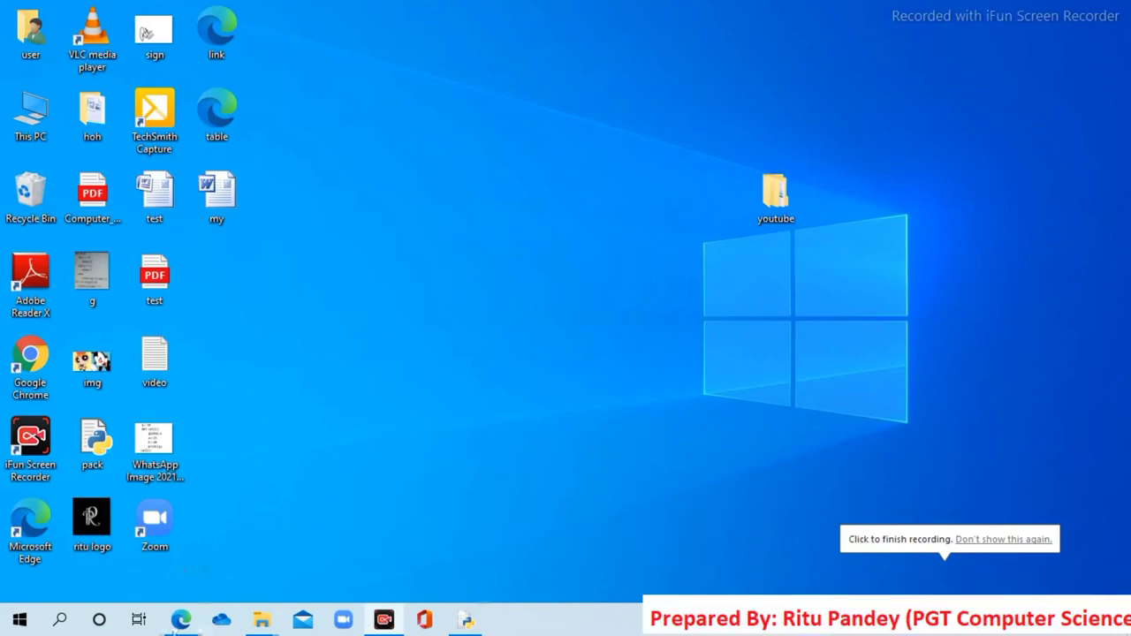
# Restore the selecting text(5).pdf lesson in Edge and scroll through page 1.
pyautogui.click(177, 621)
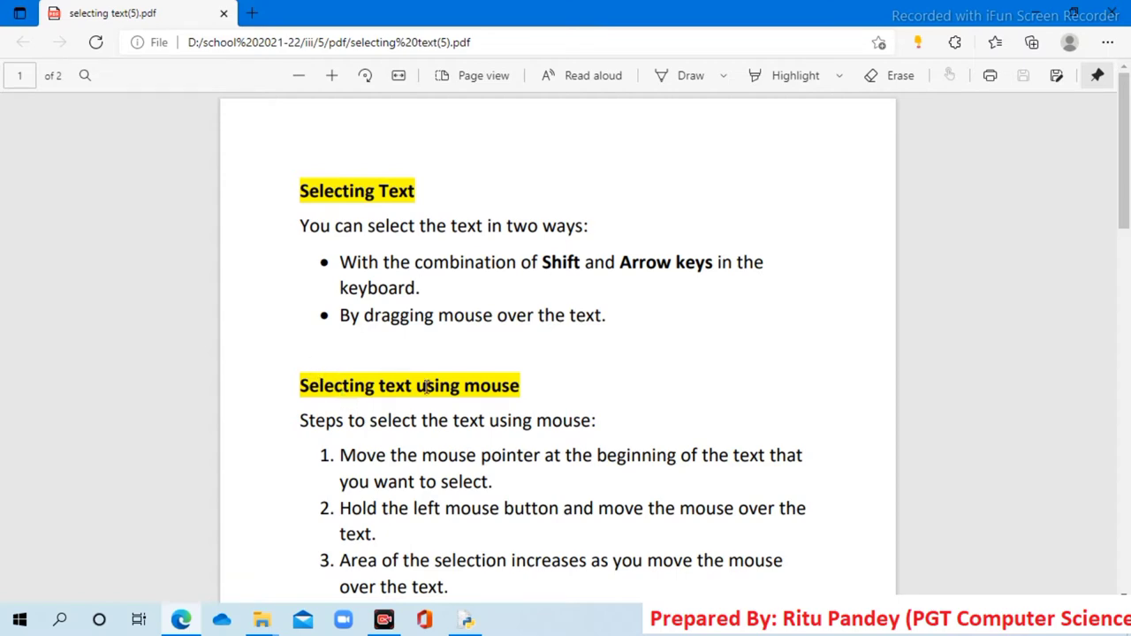
pyautogui.scroll(-3, 438, 405)
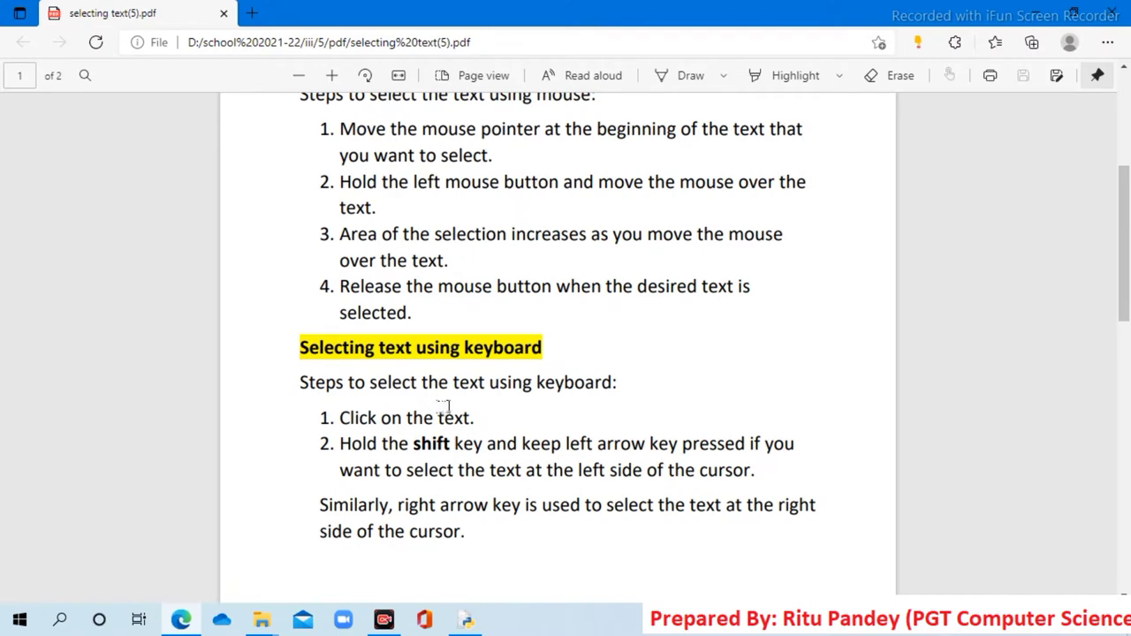
pyautogui.scroll(-2, 451, 417)
pyautogui.scroll(5, 451, 422)
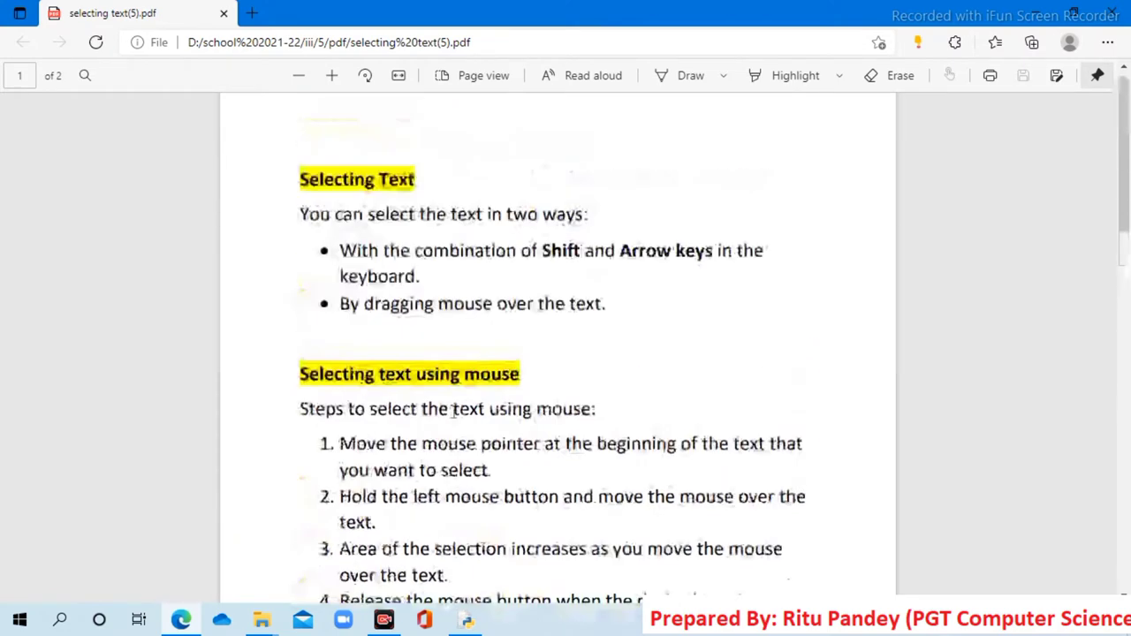
pyautogui.scroll(-5, 415, 358)
pyautogui.scroll(1, 397, 397)
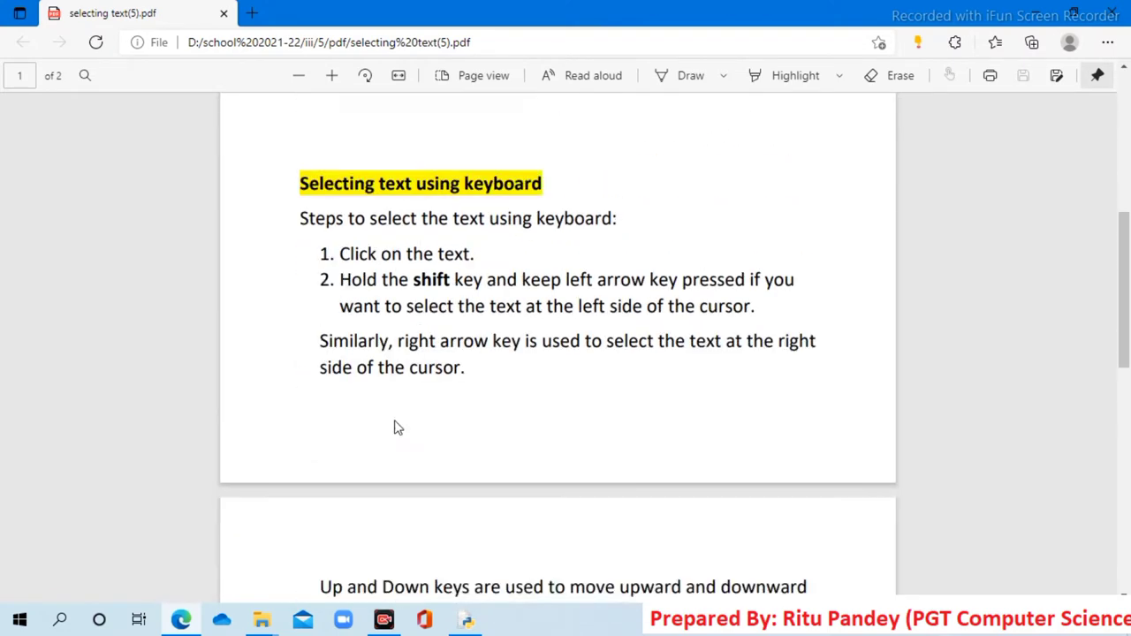
pyautogui.scroll(3, 394, 389)
pyautogui.scroll(-3, 497, 301)
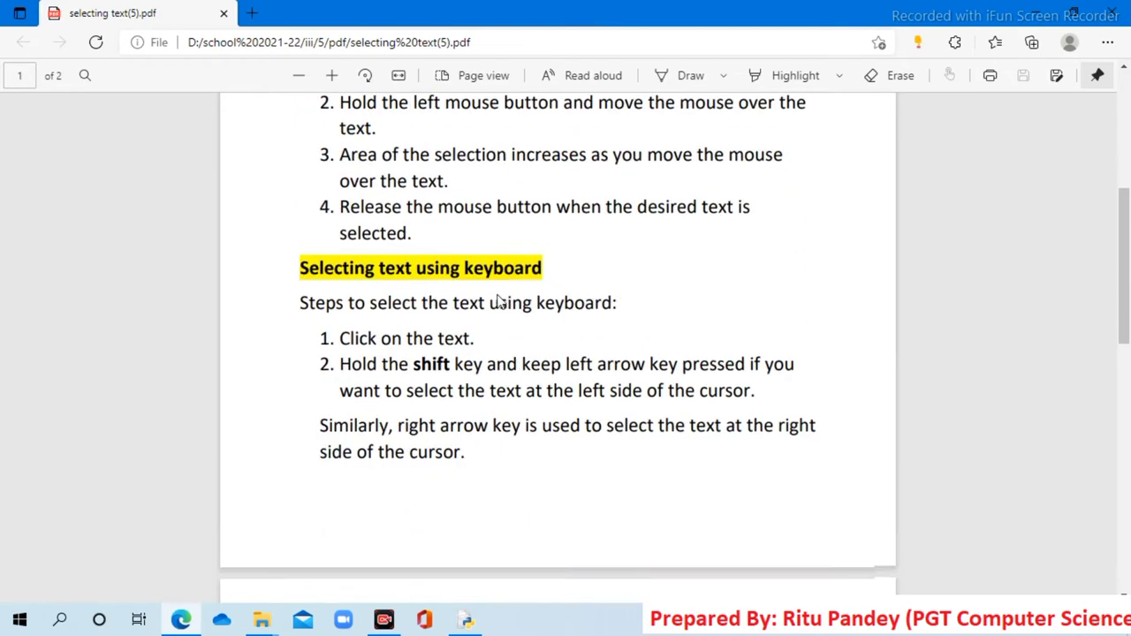
pyautogui.scroll(1, 496, 301)
pyautogui.scroll(4, 530, 309)
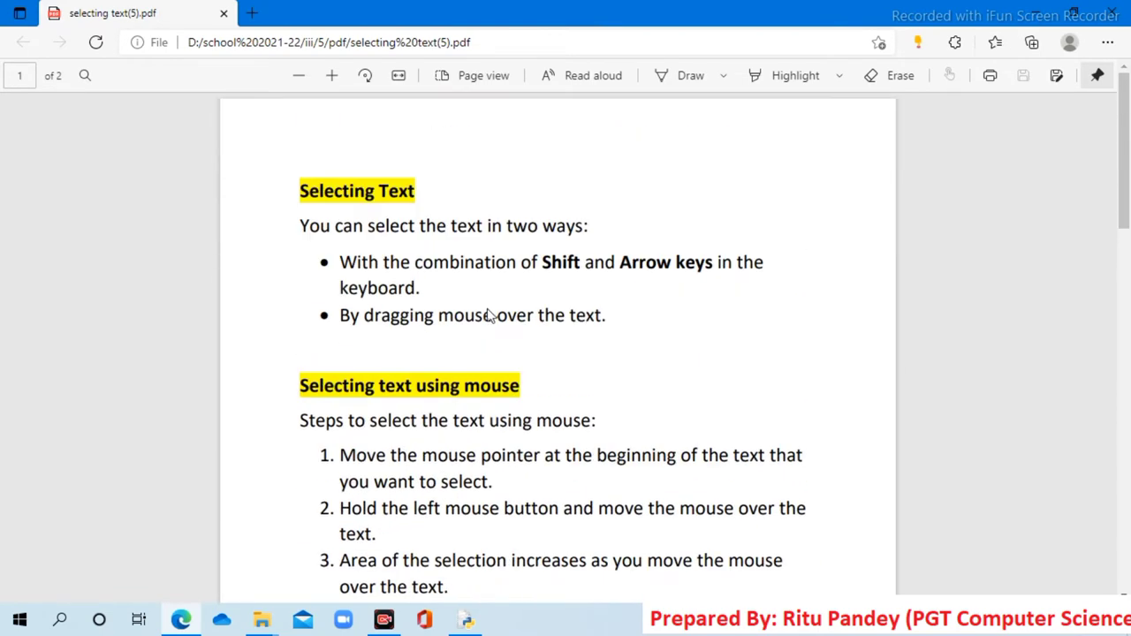
# Scroll down through page 2, then back up to the top of page 1.
pyautogui.scroll(-4, 469, 318)
pyautogui.scroll(-5, 469, 338)
pyautogui.scroll(-1, 470, 351)
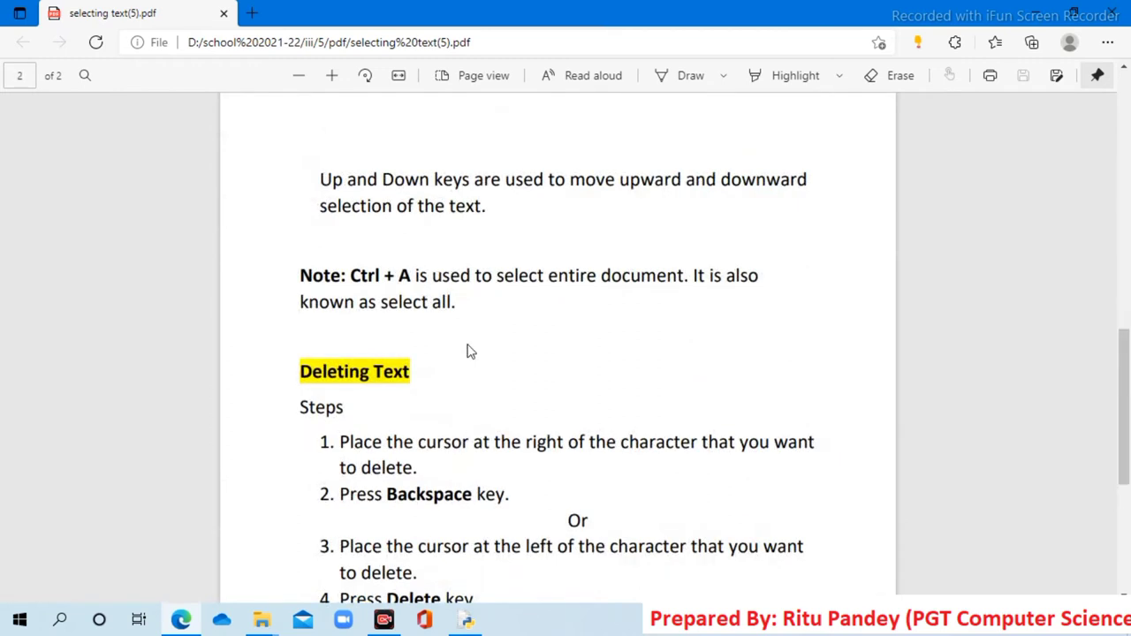
pyautogui.scroll(-2, 441, 411)
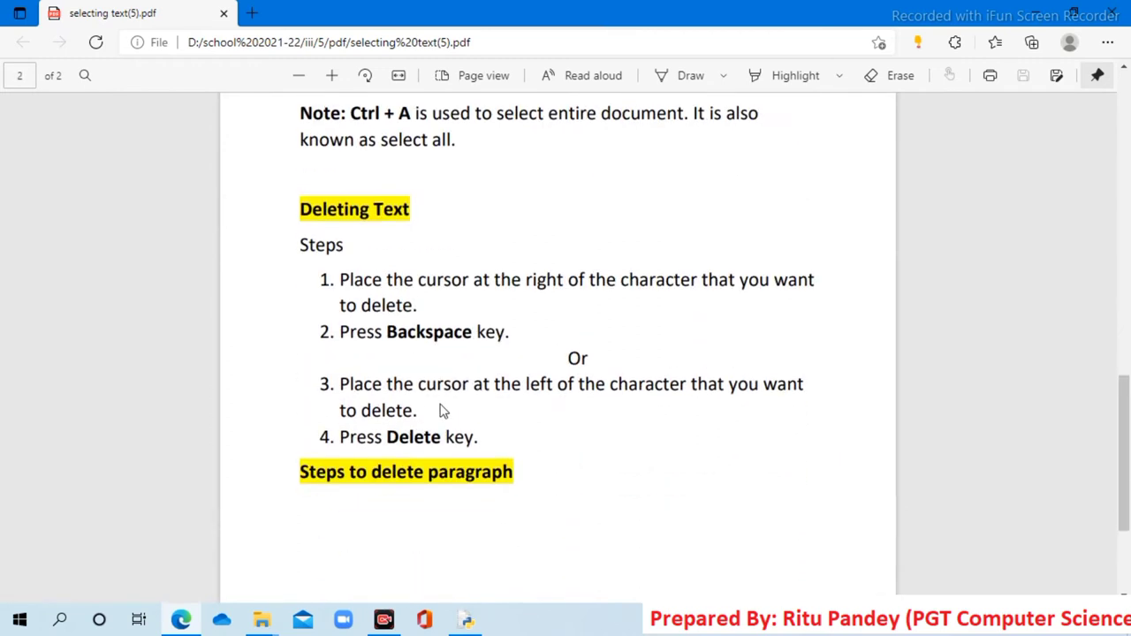
pyautogui.scroll(-2, 442, 411)
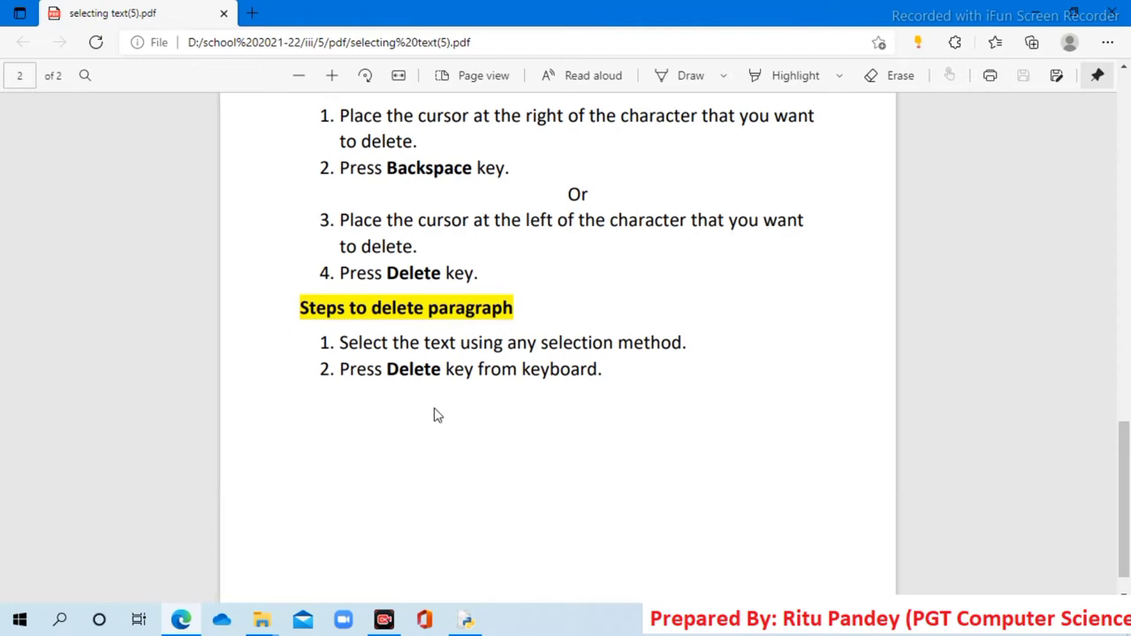
pyautogui.scroll(2, 438, 415)
pyautogui.scroll(5, 437, 415)
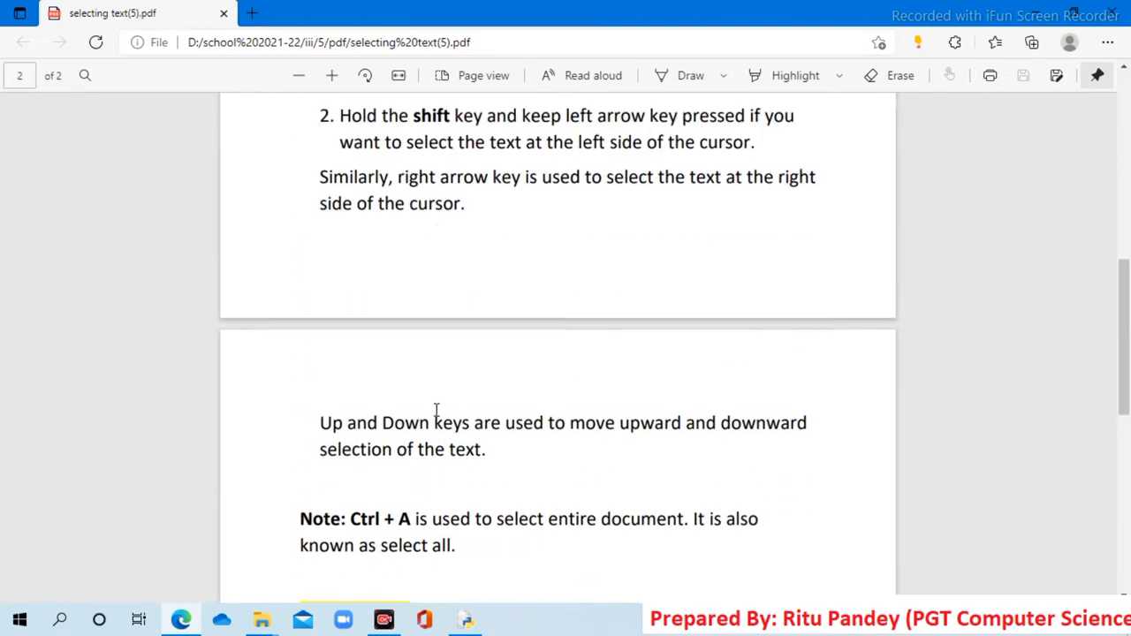
pyautogui.scroll(8, 434, 415)
pyautogui.scroll(1, 433, 416)
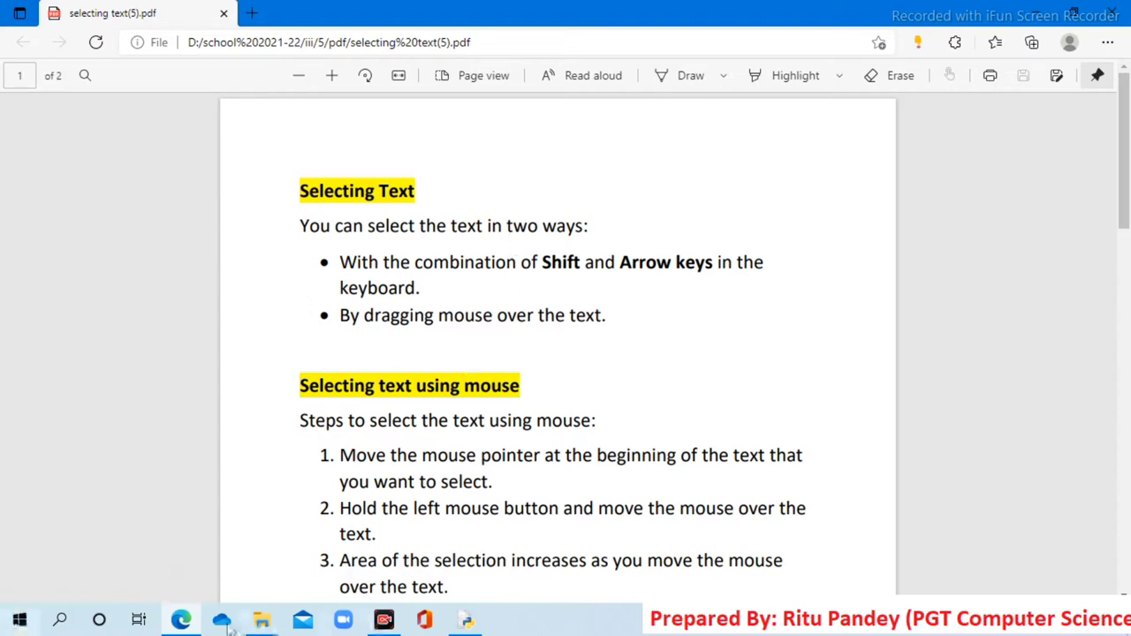
# Minimize Edge and open selecting text(5) from folder 5 in File Explorer into Word.
pyautogui.click(187, 624)
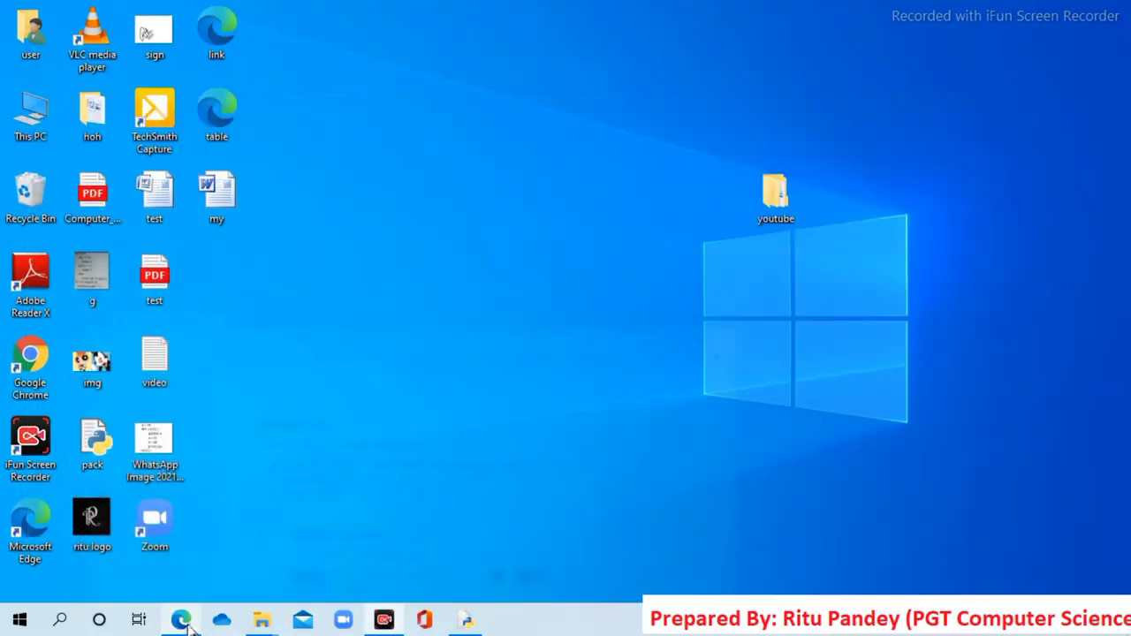
pyautogui.moveTo(262, 620)
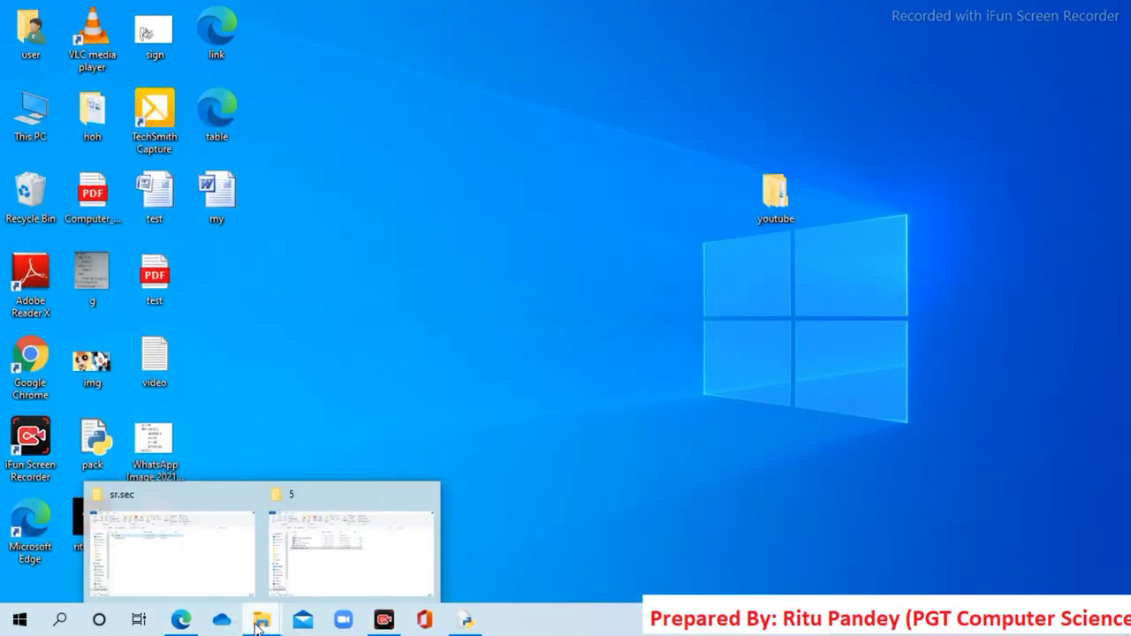
pyautogui.click(338, 551)
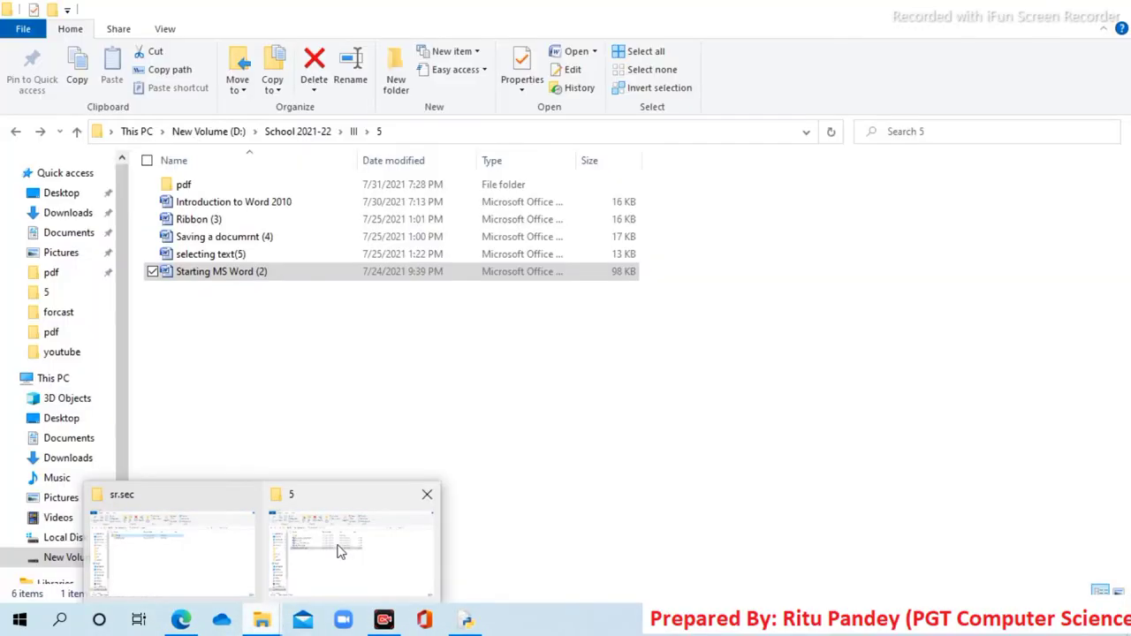
pyautogui.doubleClick(249, 256)
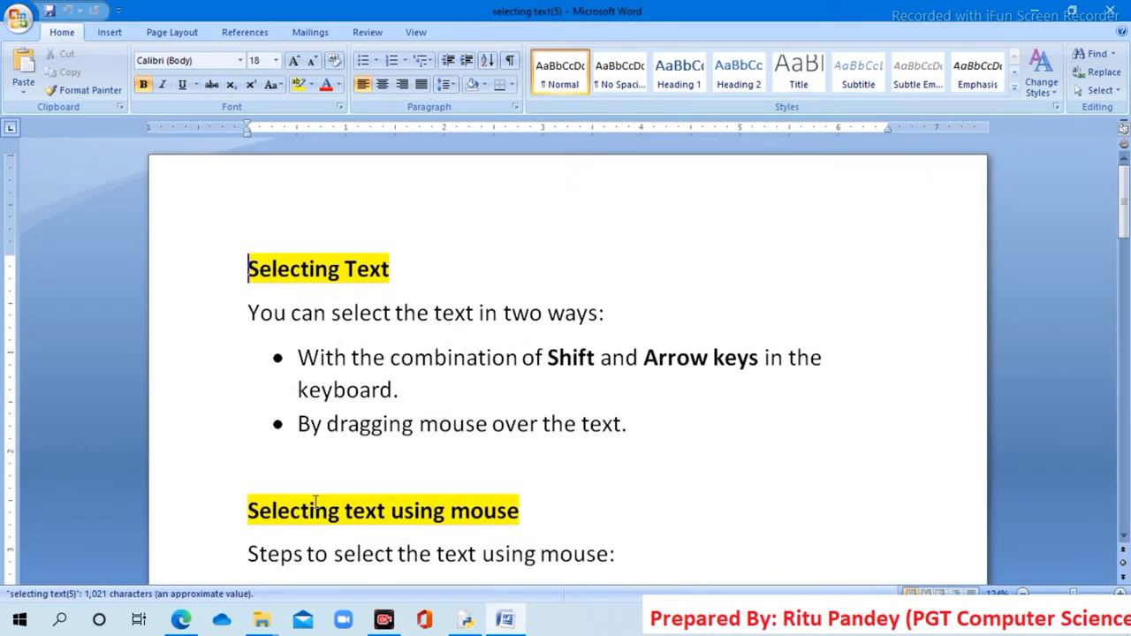
# Switch from Word back to the selecting text(5).pdf lesson in Edge.
pyautogui.click(180, 619)
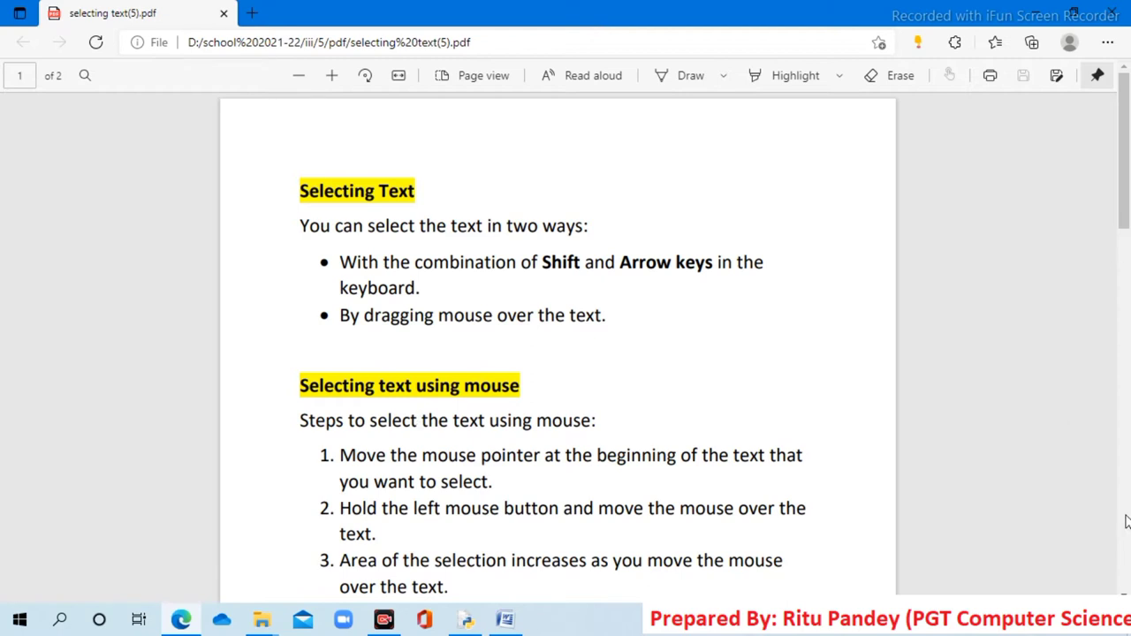
# Ink the numbers 1 and 2 beside the bullets and heading, and underline the mouse-steps line.
pyautogui.hotkey('alt', 'd')
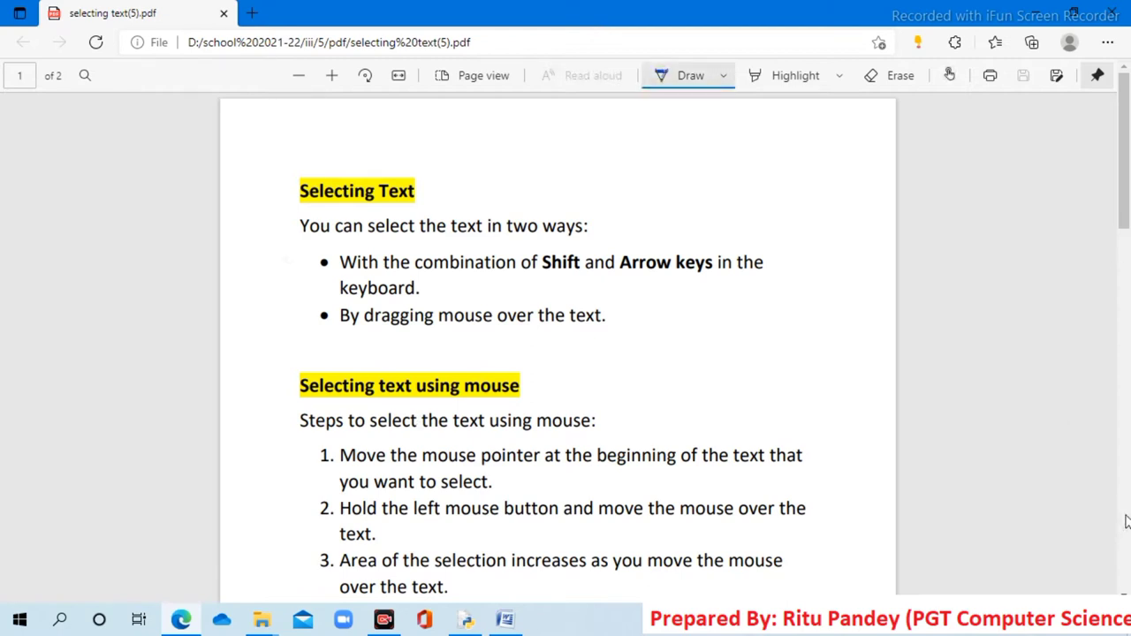
pyautogui.moveTo(290, 264)
pyautogui.mouseDown()
pyautogui.moveTo(319, 271)
pyautogui.moveTo(303, 322)
pyautogui.mouseUp()
pyautogui.moveTo(282, 340); pyautogui.dragTo(302, 329)
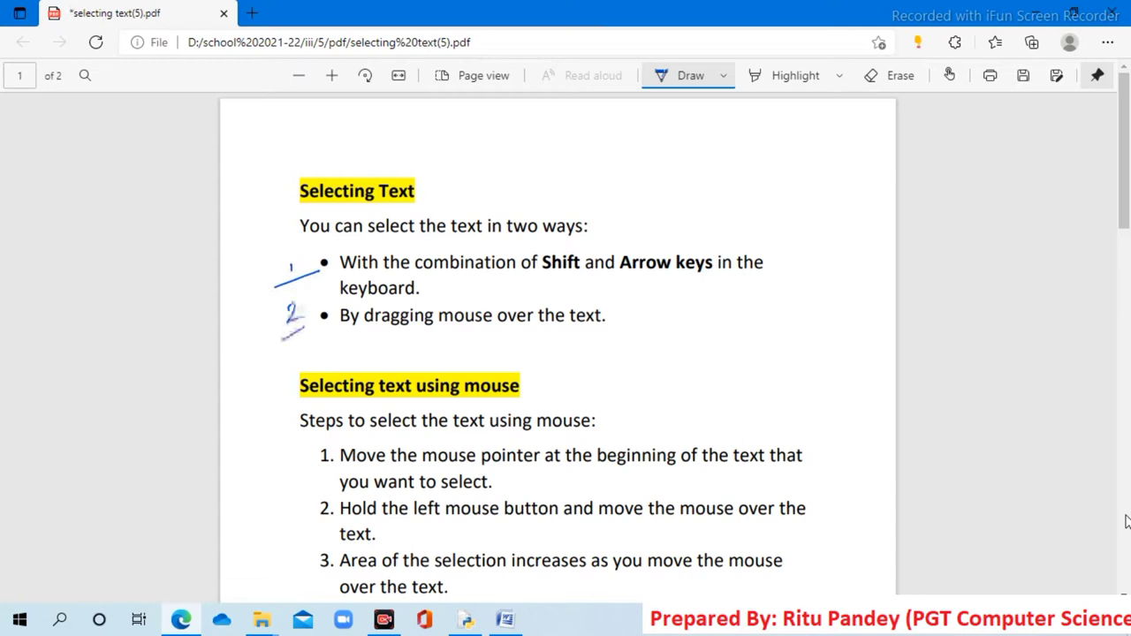
pyautogui.moveTo(260, 385); pyautogui.dragTo(277, 404)
pyautogui.moveTo(314, 440); pyautogui.dragTo(571, 433)
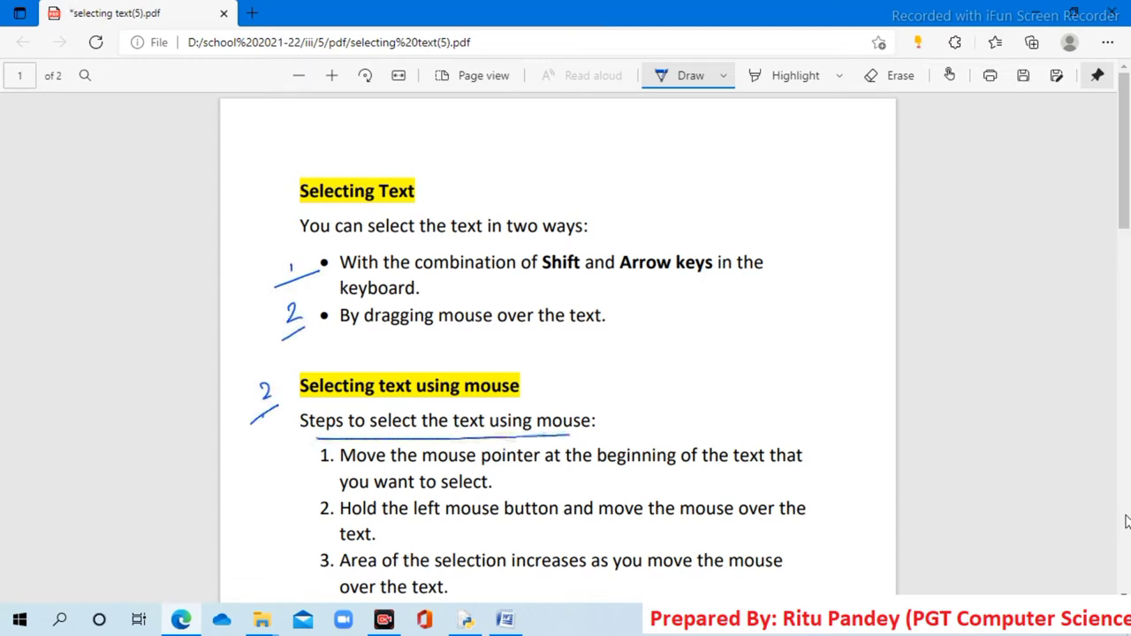
# Mark mouse steps 1 through 4 with ink strokes, then return to Word.
pyautogui.moveTo(316, 479); pyautogui.dragTo(371, 458)
pyautogui.moveTo(293, 526); pyautogui.dragTo(345, 517)
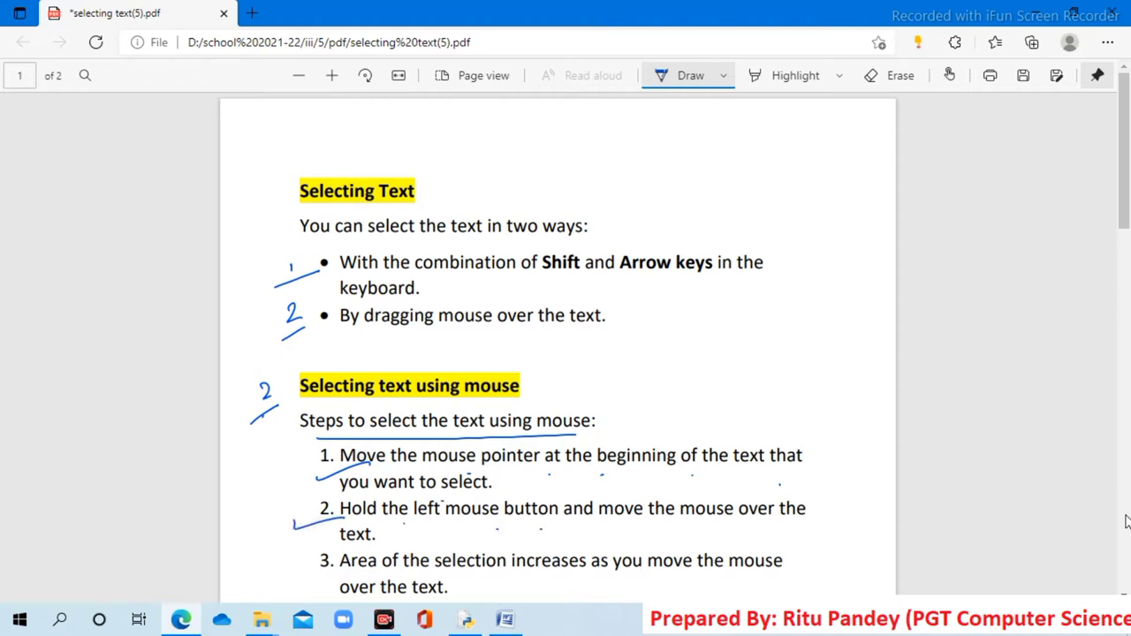
pyautogui.moveTo(358, 556)
pyautogui.mouseDown()
pyautogui.moveTo(405, 555)
pyautogui.moveTo(309, 568)
pyautogui.mouseUp()
pyautogui.scroll(-1, 1121, 547)
pyautogui.scroll(-1, 429, 498)
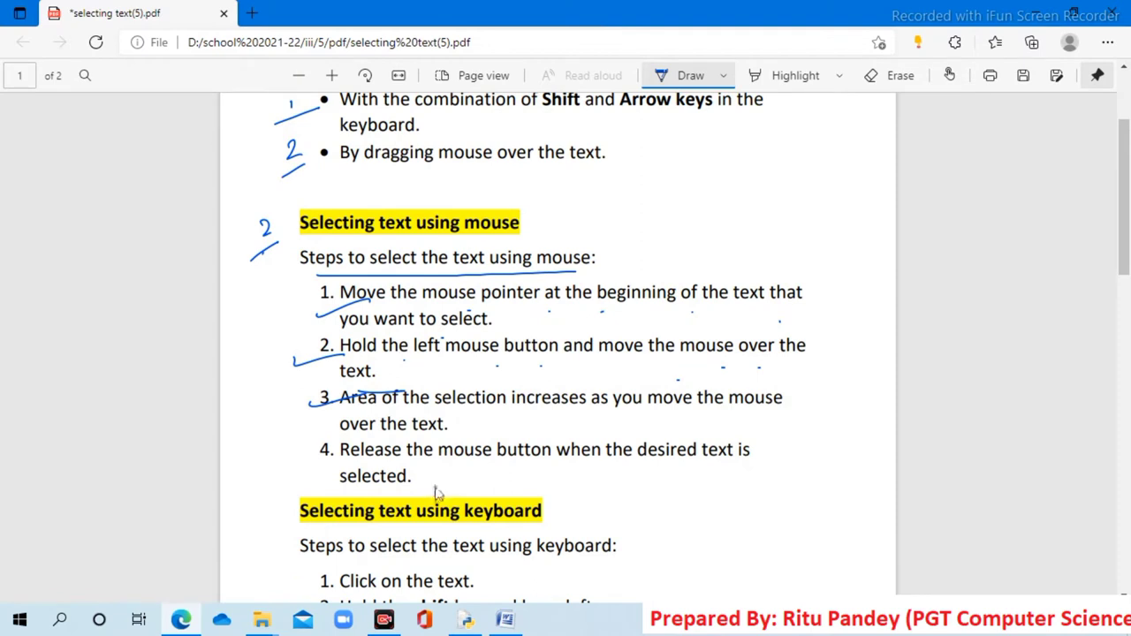
pyautogui.moveTo(283, 466); pyautogui.dragTo(338, 450)
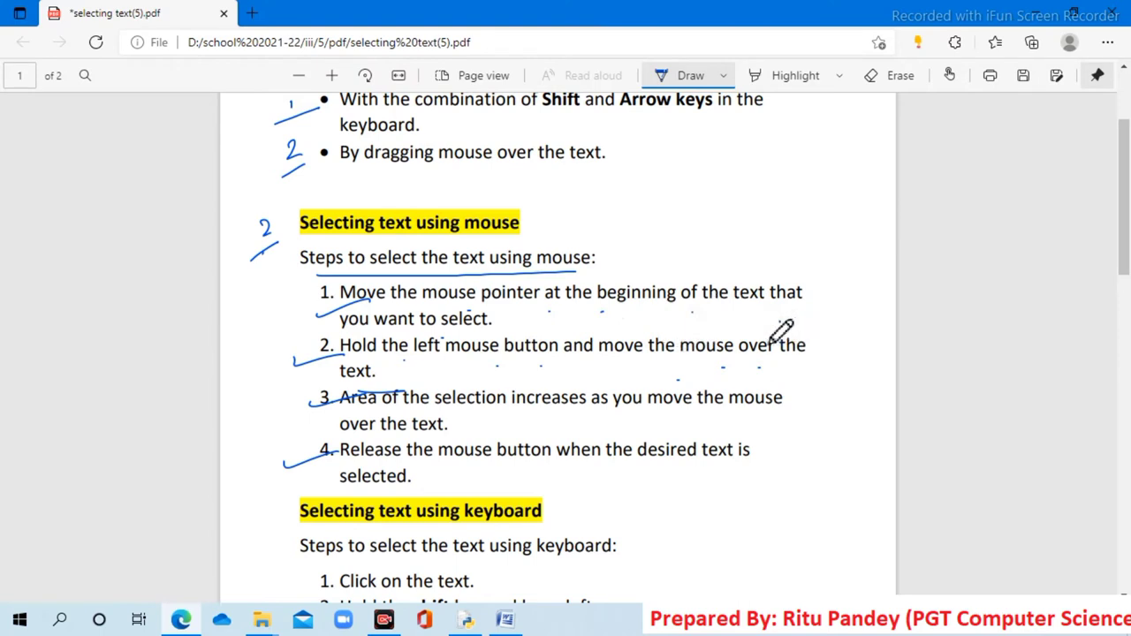
pyautogui.click(504, 621)
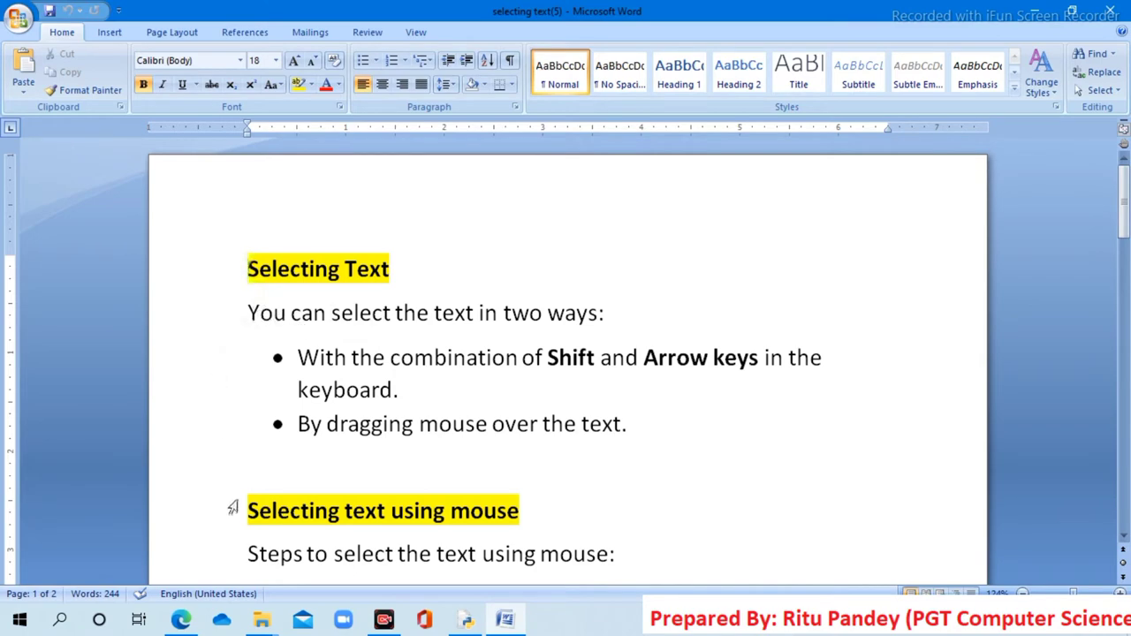
# Glance at the annotated PDF, back in Word place the cursor before 'Move' in step 1.
pyautogui.click(179, 621)
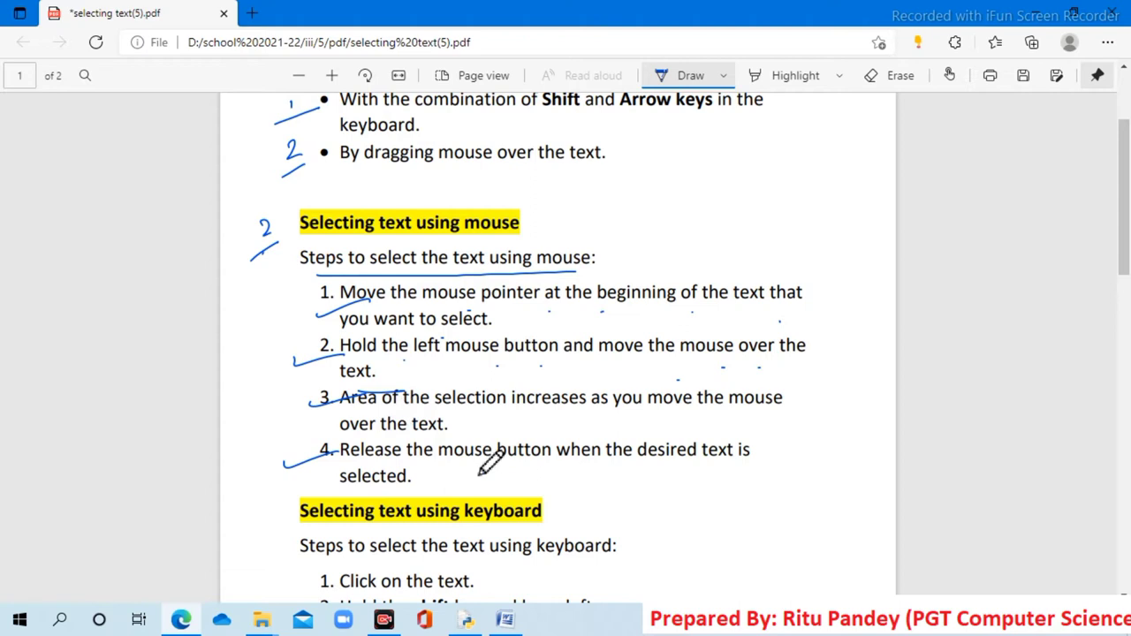
pyautogui.click(504, 622)
pyautogui.scroll(-2, 271, 323)
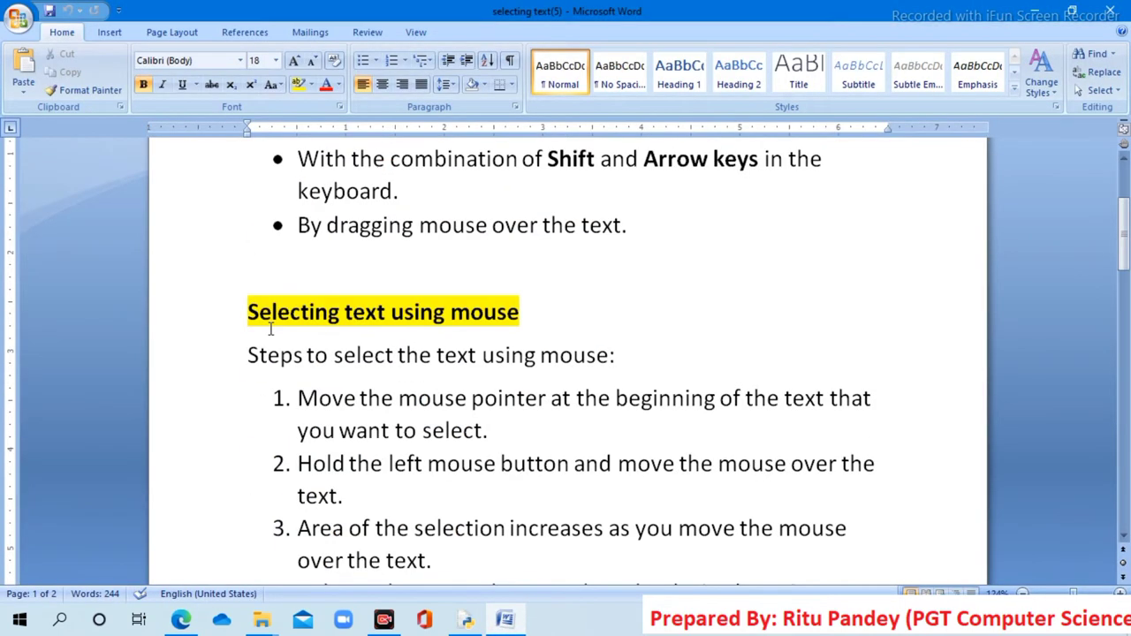
pyautogui.scroll(-1, 270, 327)
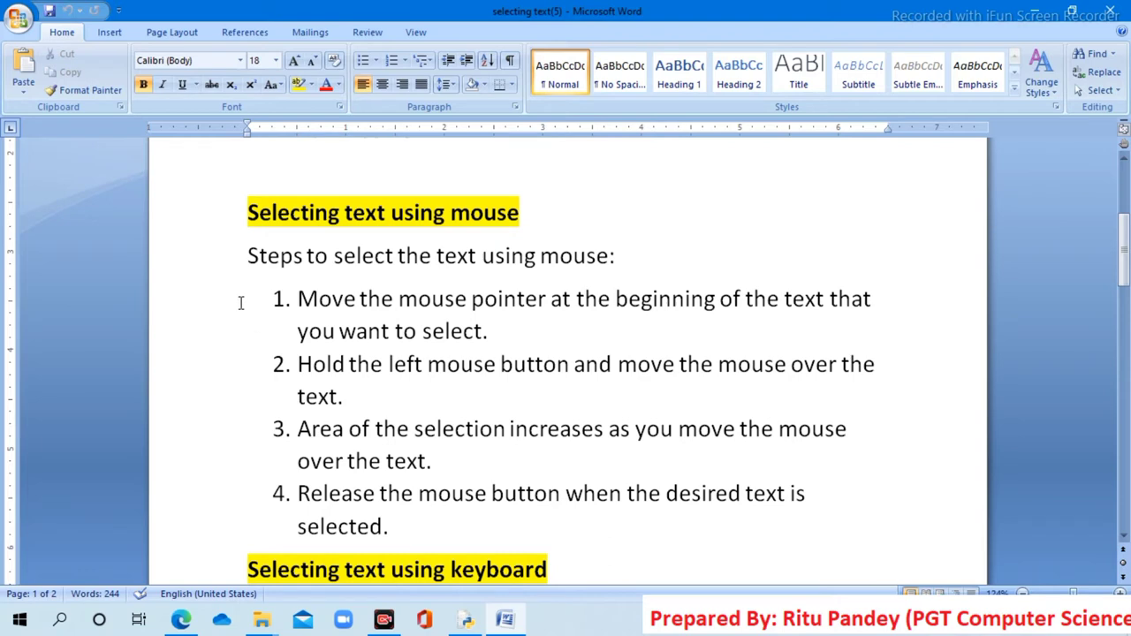
pyautogui.click(241, 302)
pyautogui.moveTo(298, 301); pyautogui.dragTo(461, 391)
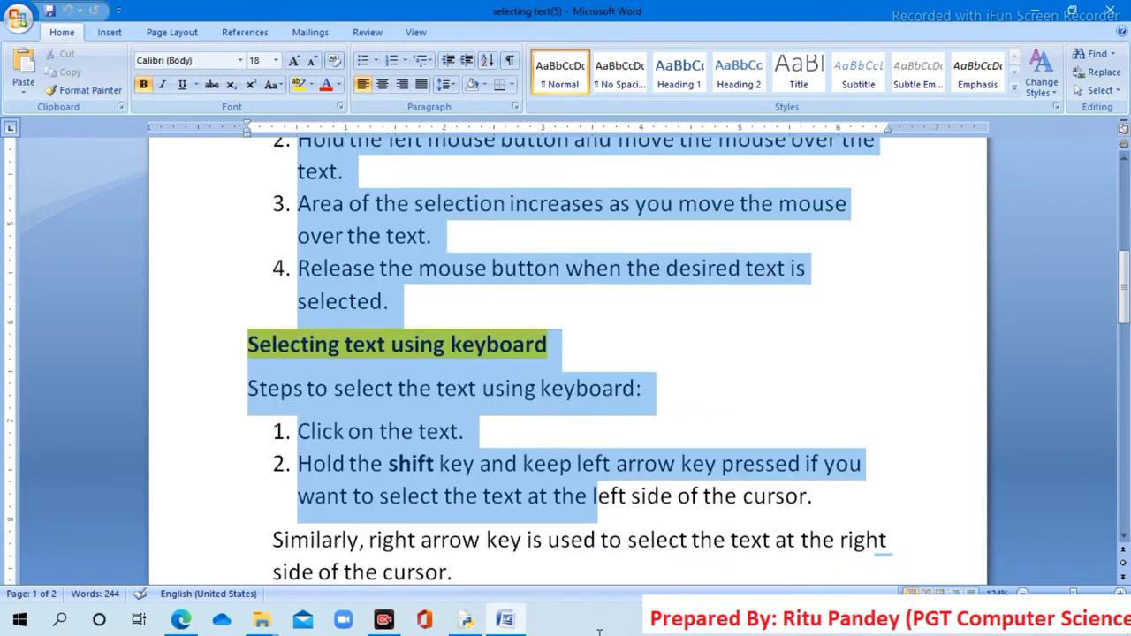
pyautogui.moveTo(461, 391)
pyautogui.mouseDown()
pyautogui.moveTo(609, 631)
pyautogui.moveTo(634, 486)
pyautogui.mouseUp()
pyautogui.click(633, 485)
pyautogui.scroll(2, 633, 486)
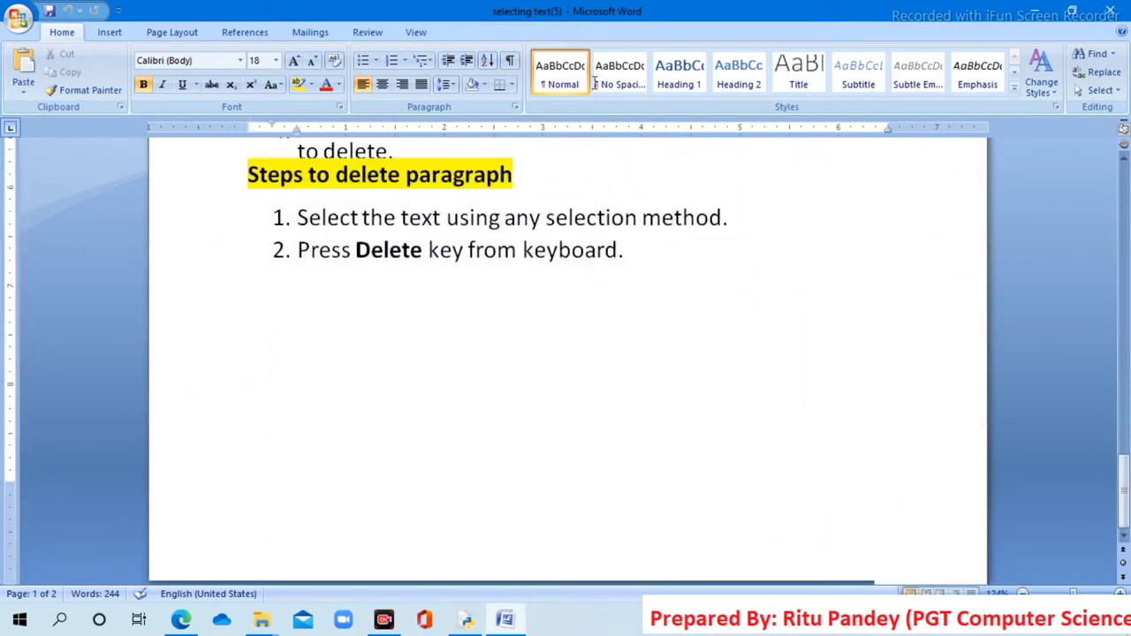
pyautogui.scroll(6, 634, 486)
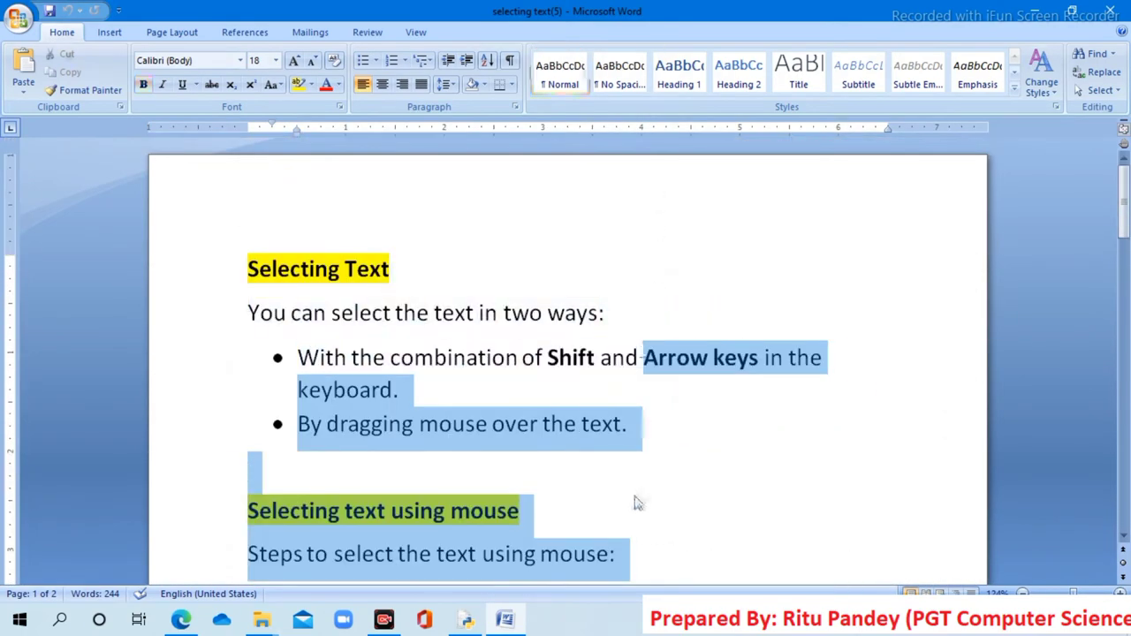
pyautogui.click(636, 508)
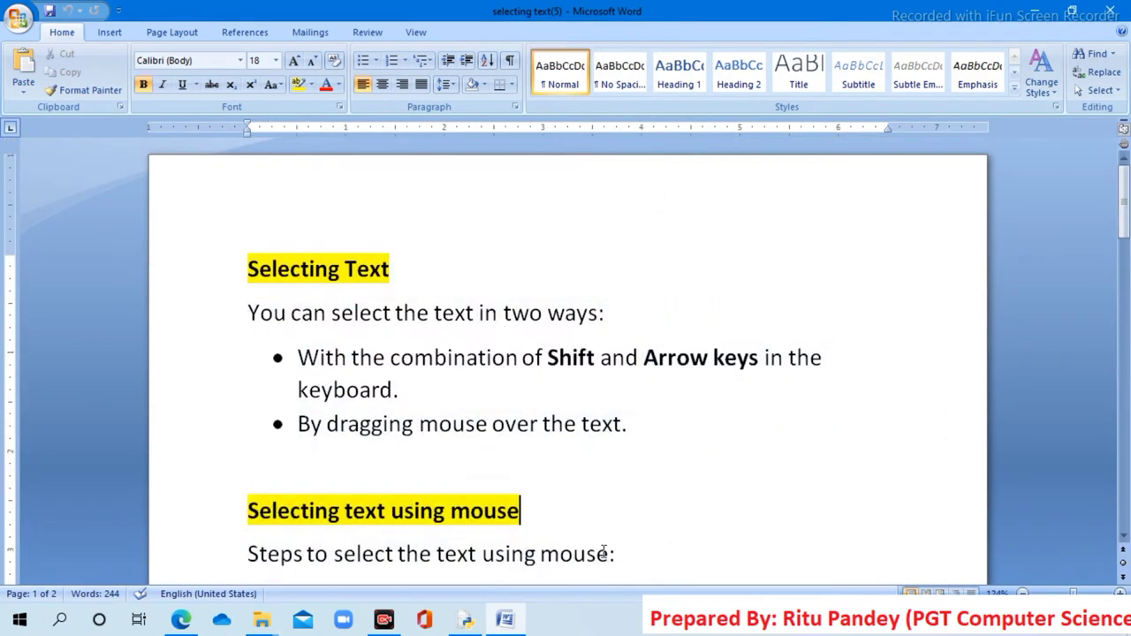
pyautogui.scroll(-3, 244, 405)
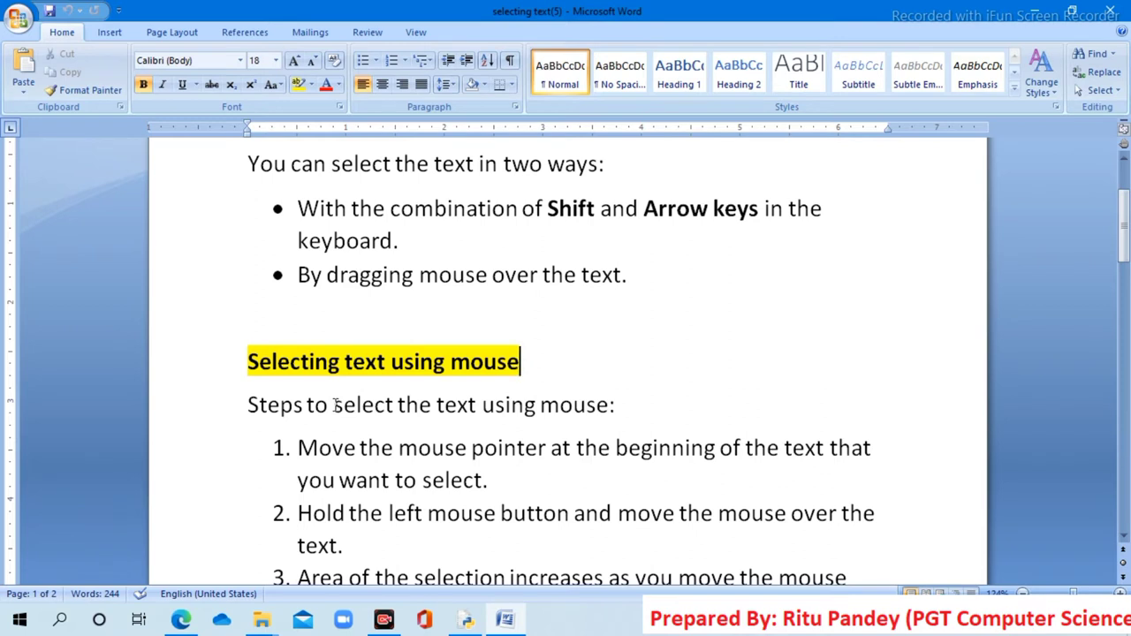
pyautogui.click(334, 403)
pyautogui.moveTo(338, 407); pyautogui.dragTo(394, 413)
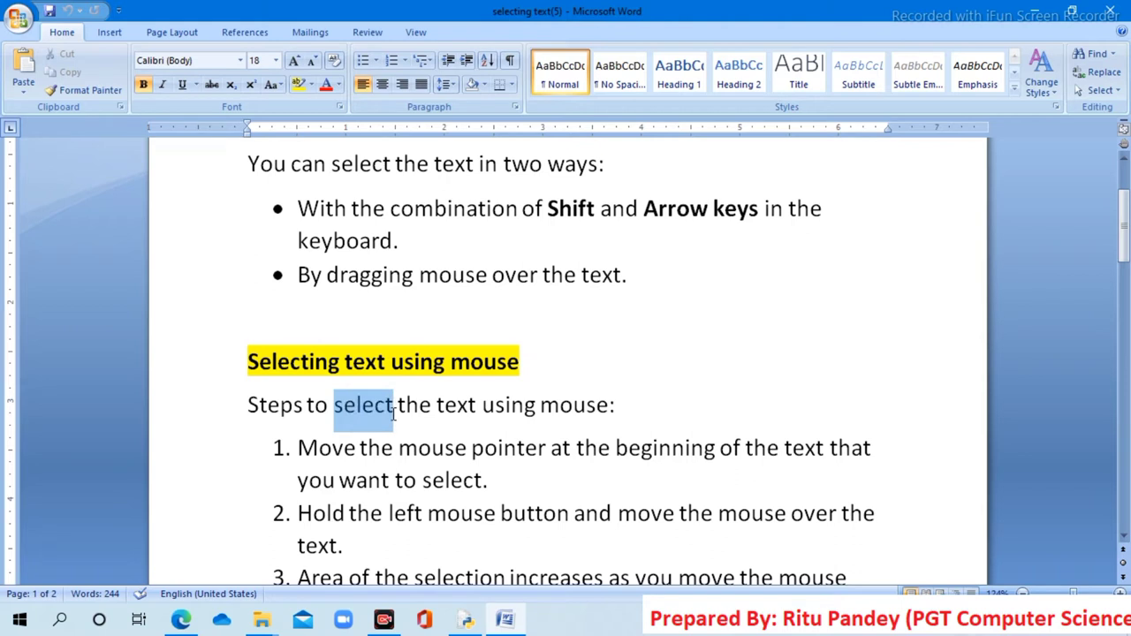
pyautogui.moveTo(394, 414); pyautogui.dragTo(394, 415)
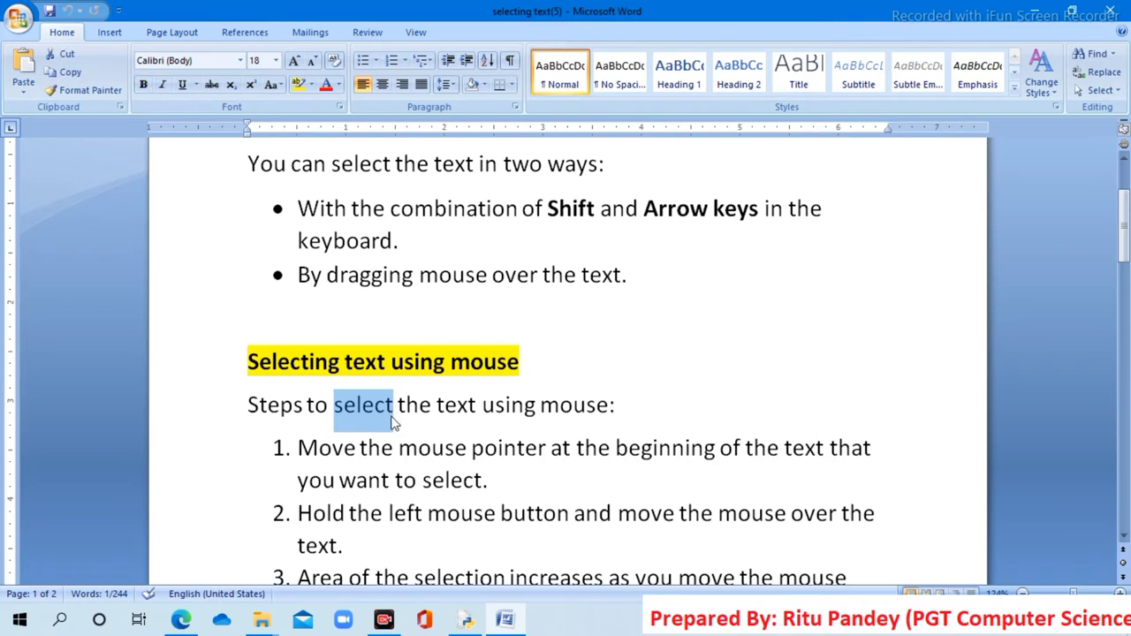
pyautogui.scroll(-1, 394, 423)
pyautogui.scroll(-1, 394, 422)
pyautogui.scroll(-1, 394, 423)
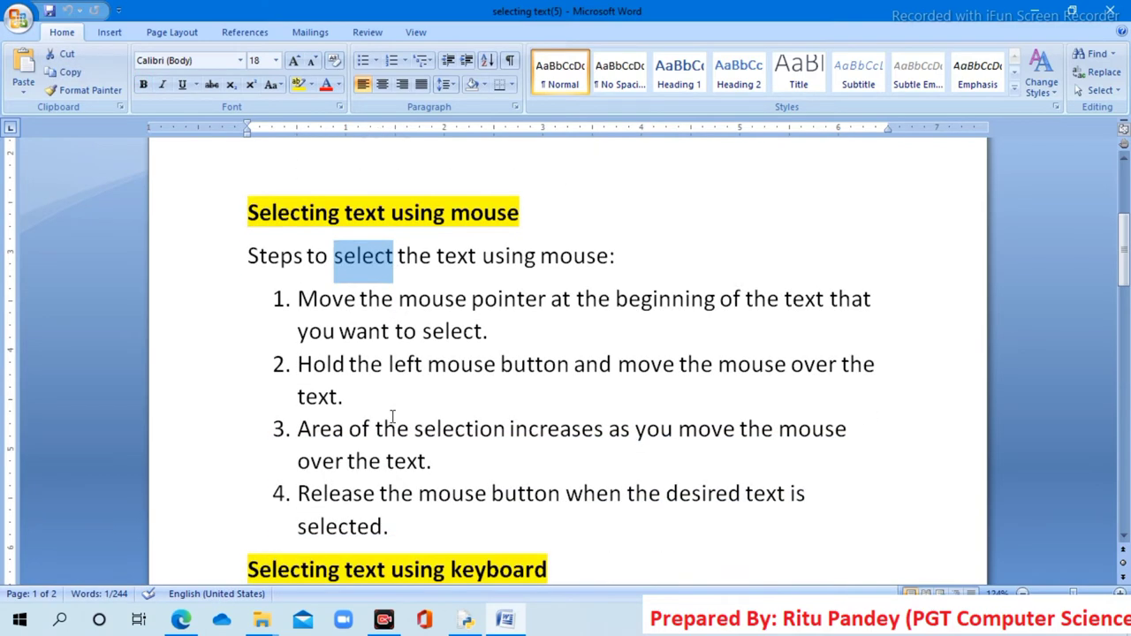
pyautogui.scroll(-1, 392, 417)
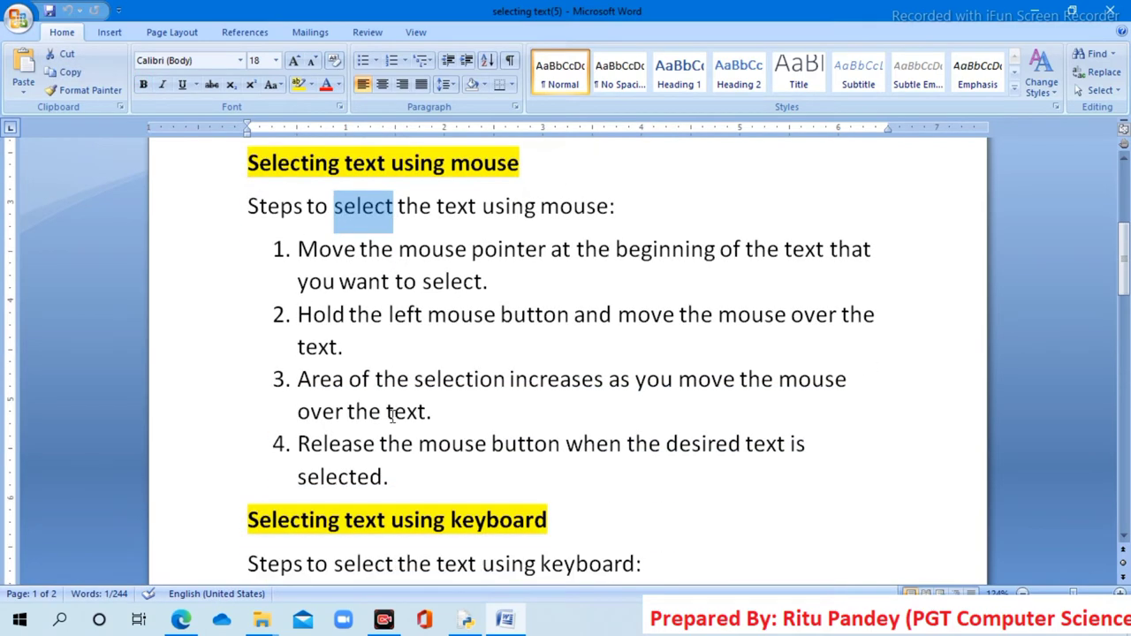
pyautogui.click(397, 475)
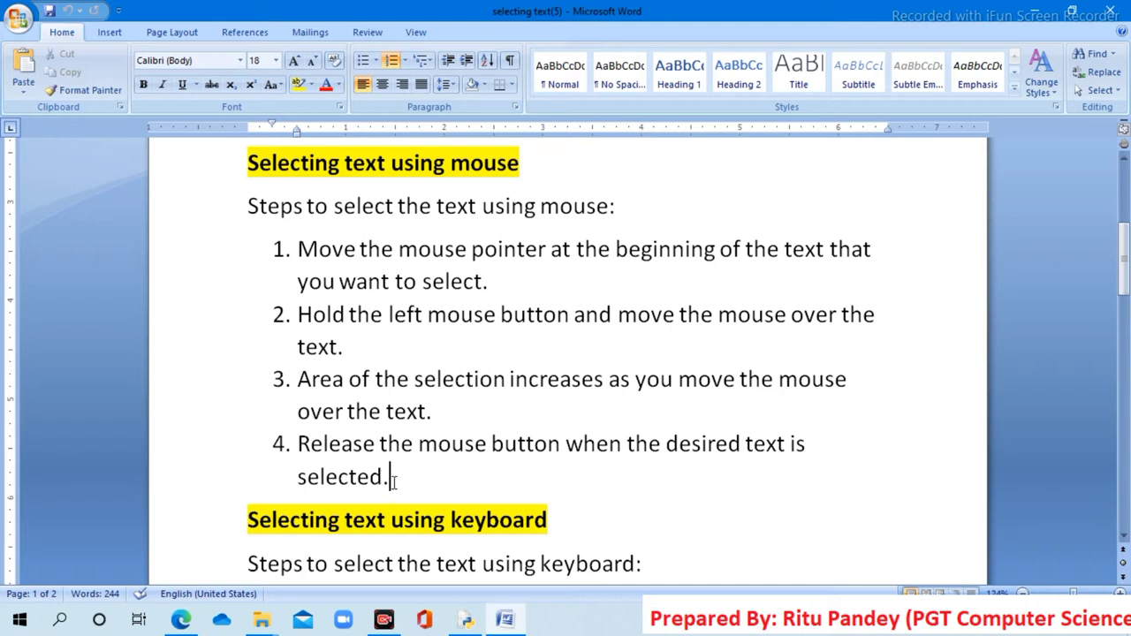
# Drag-select all four mouse steps up through 'mouse:', then scroll to the keyboard section.
pyautogui.moveTo(395, 479)
pyautogui.mouseDown()
pyautogui.moveTo(294, 439)
pyautogui.moveTo(274, 379)
pyautogui.moveTo(301, 206)
pyautogui.moveTo(454, 163)
pyautogui.moveTo(478, 206)
pyautogui.moveTo(616, 207)
pyautogui.moveTo(633, 219)
pyautogui.moveTo(595, 205)
pyautogui.mouseUp()
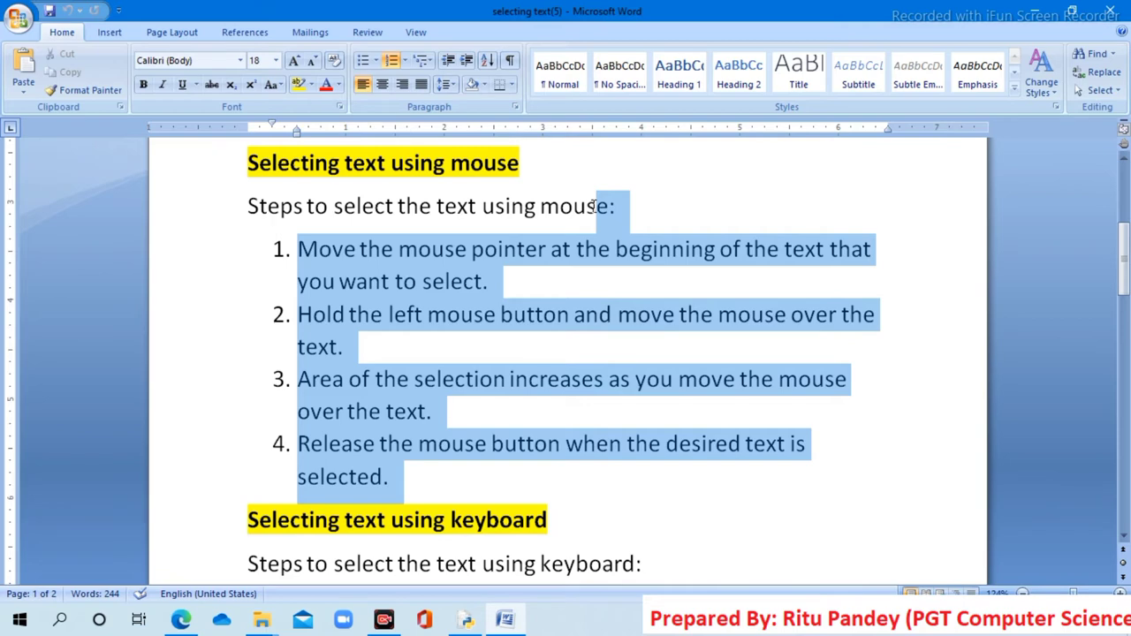
pyautogui.moveTo(594, 205); pyautogui.dragTo(570, 205)
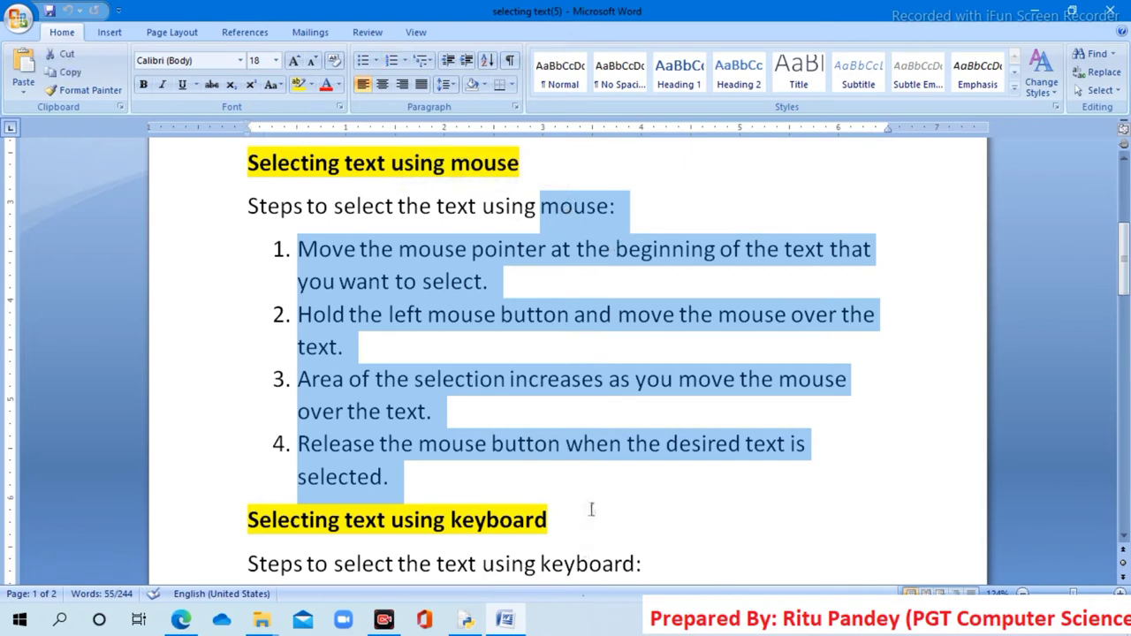
pyautogui.scroll(-1, 591, 508)
pyautogui.scroll(-1, 591, 508)
pyautogui.scroll(-1, 590, 510)
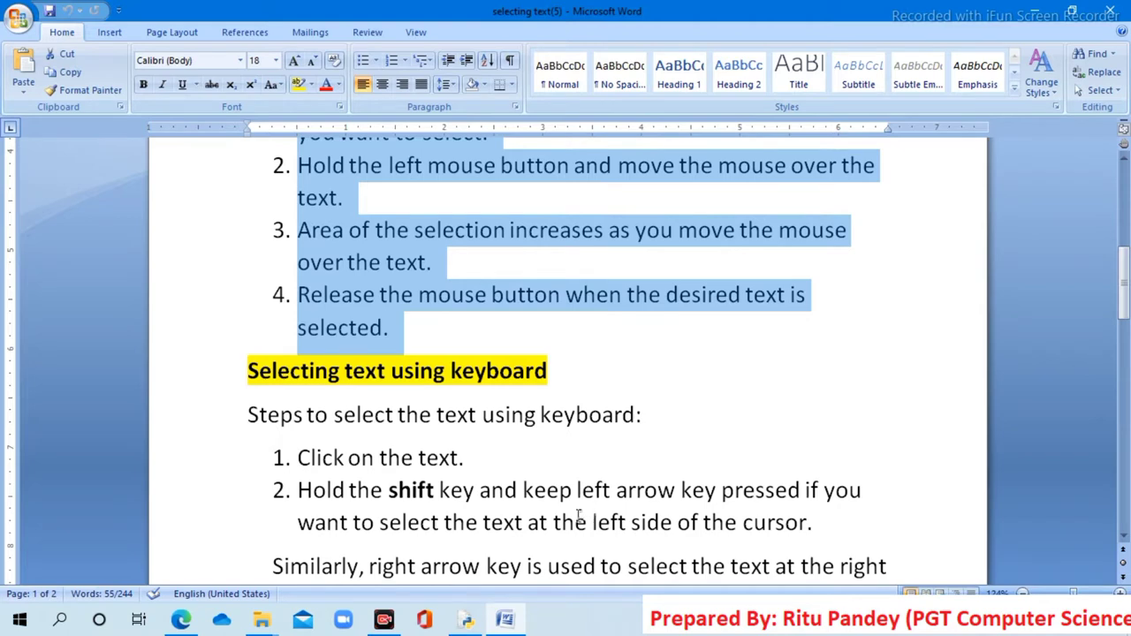
pyautogui.scroll(-2, 579, 517)
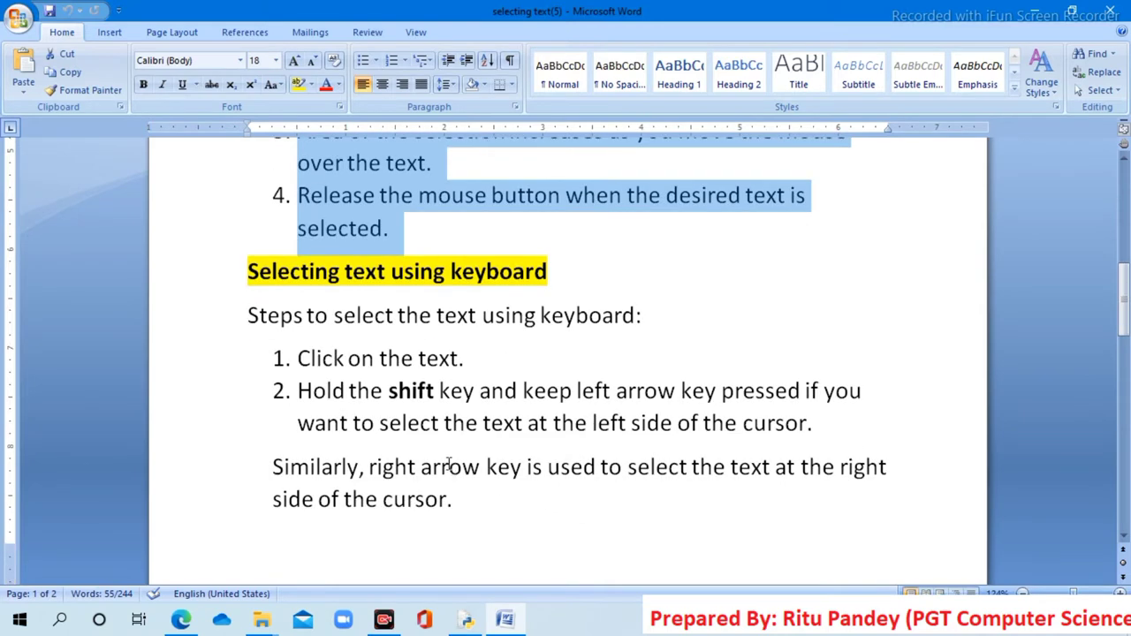
pyautogui.scroll(-1, 447, 464)
pyautogui.scroll(2, 448, 464)
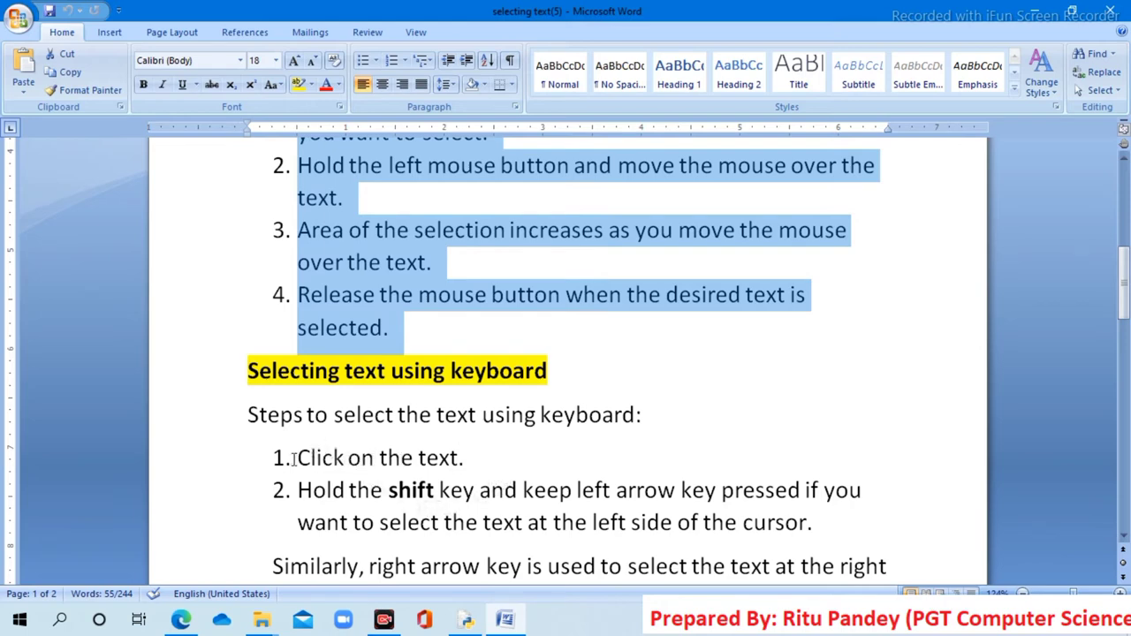
# Start before 'Click' and extend the selection with Shift+Right into keyboard step 2.
pyautogui.click(294, 457)
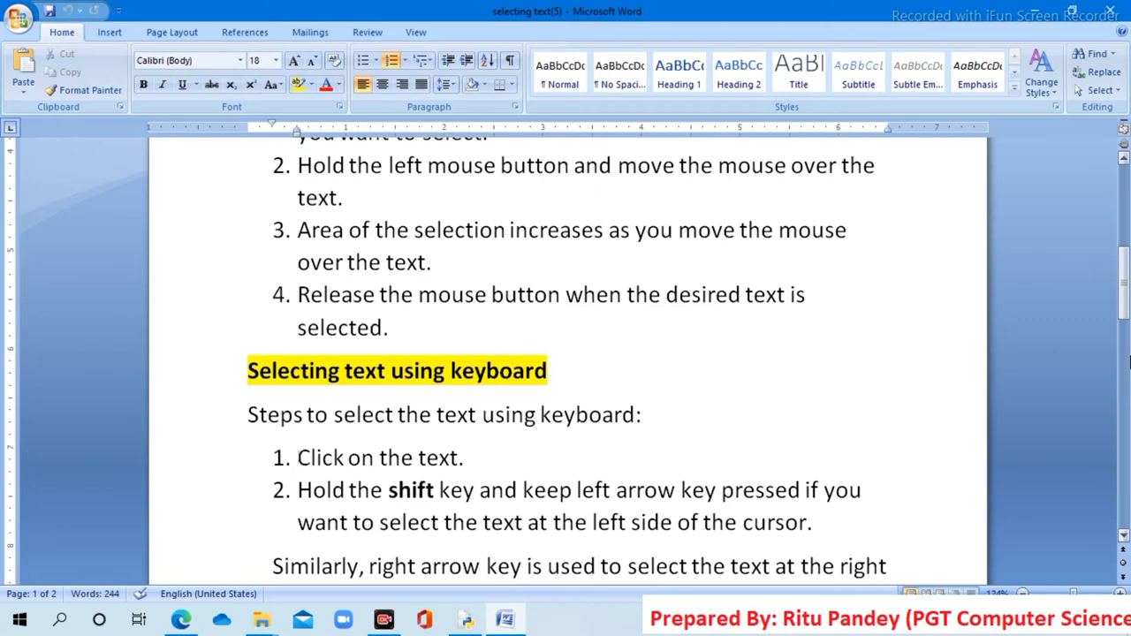
pyautogui.hotkey('shift', 'Right')
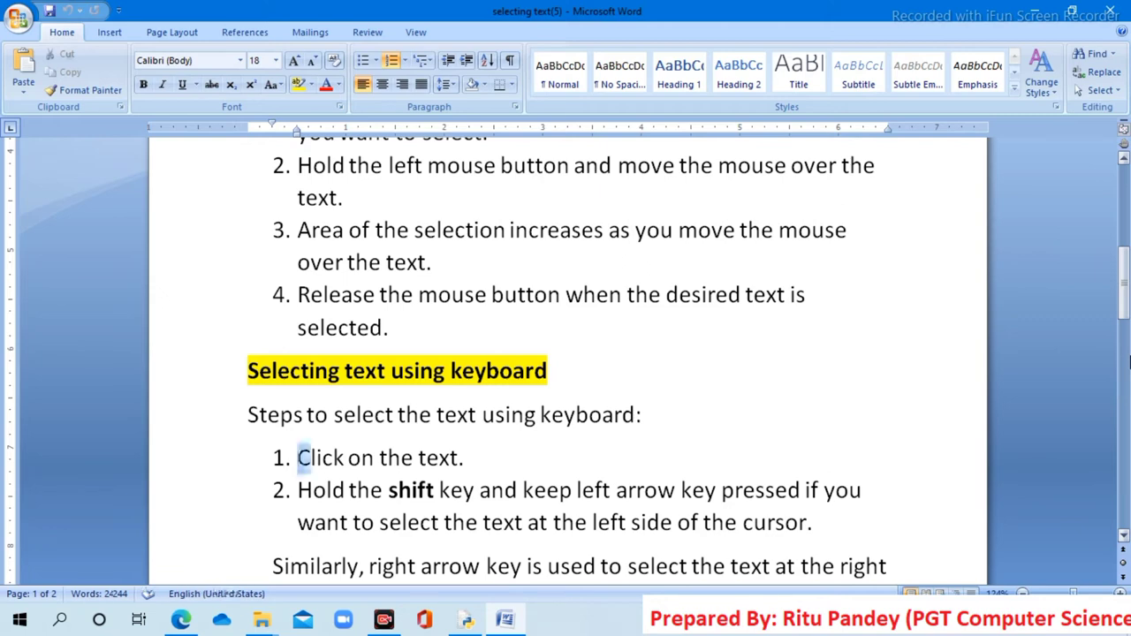
pyautogui.hotkey('shift', 'Right')
pyautogui.hotkey('shift', 'Right')
pyautogui.hotkey('shift', 'Right')
pyautogui.hotkey('shift', 'Right')
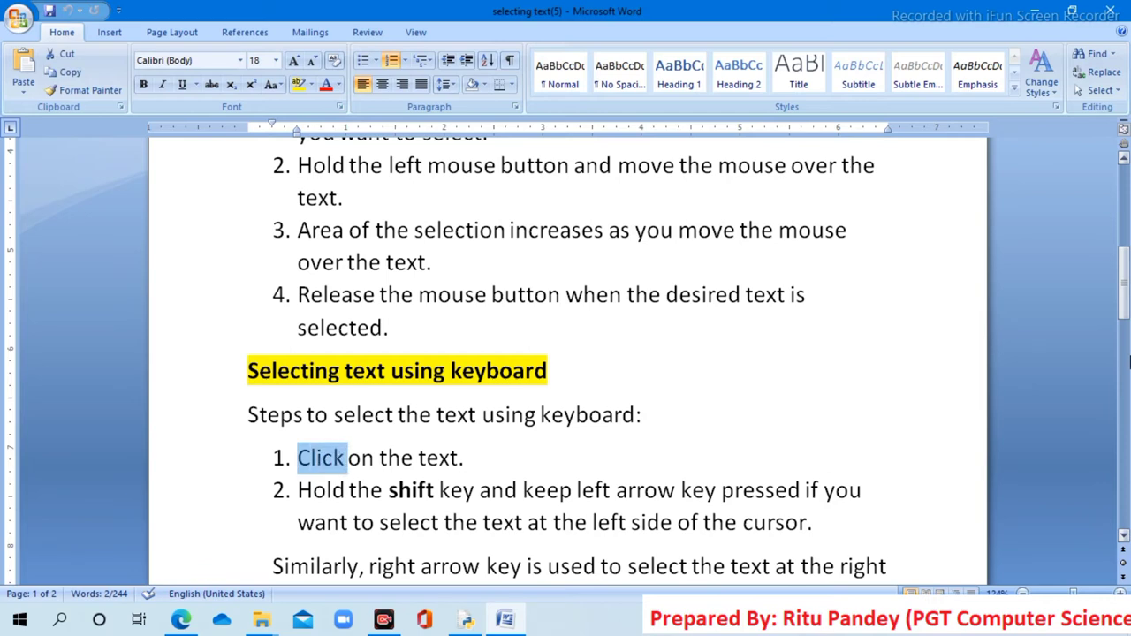
pyautogui.hotkey('shift', 'Right')
pyautogui.hotkey('shift', 'Right')
pyautogui.hotkey('shift', 'Right')
pyautogui.hotkey('shift', 'Right')
pyautogui.hotkey('shift', 'Right')
pyautogui.hotkey('shift', 'Right')
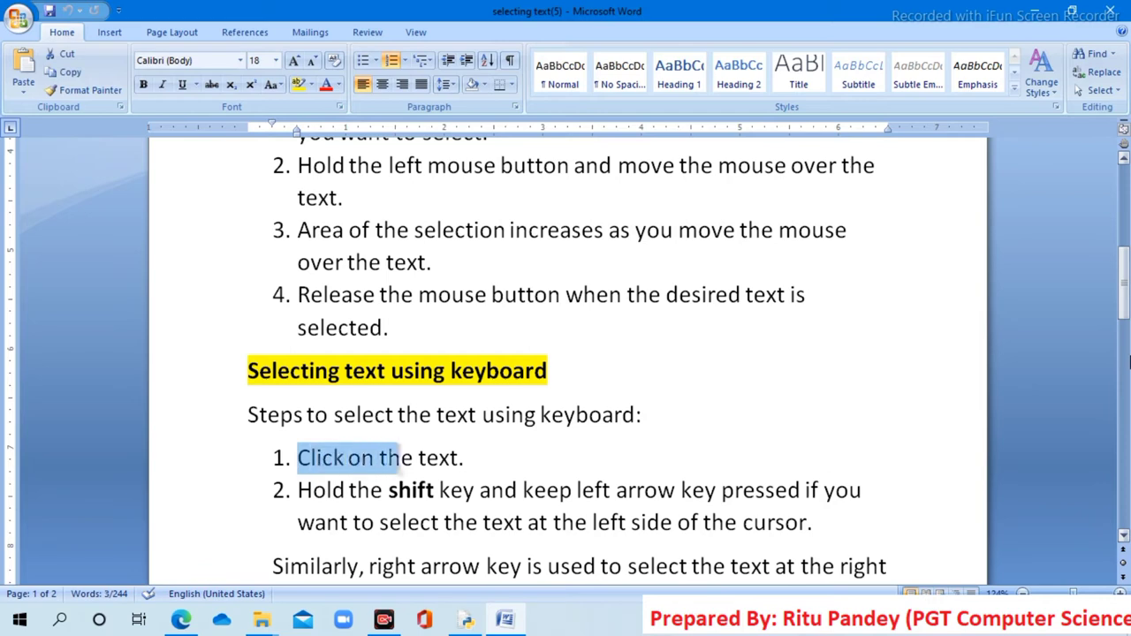
pyautogui.hotkey('shift', 'Right')
pyautogui.hotkey('shift', 'Right')
pyautogui.hotkey('shift', 'Right')
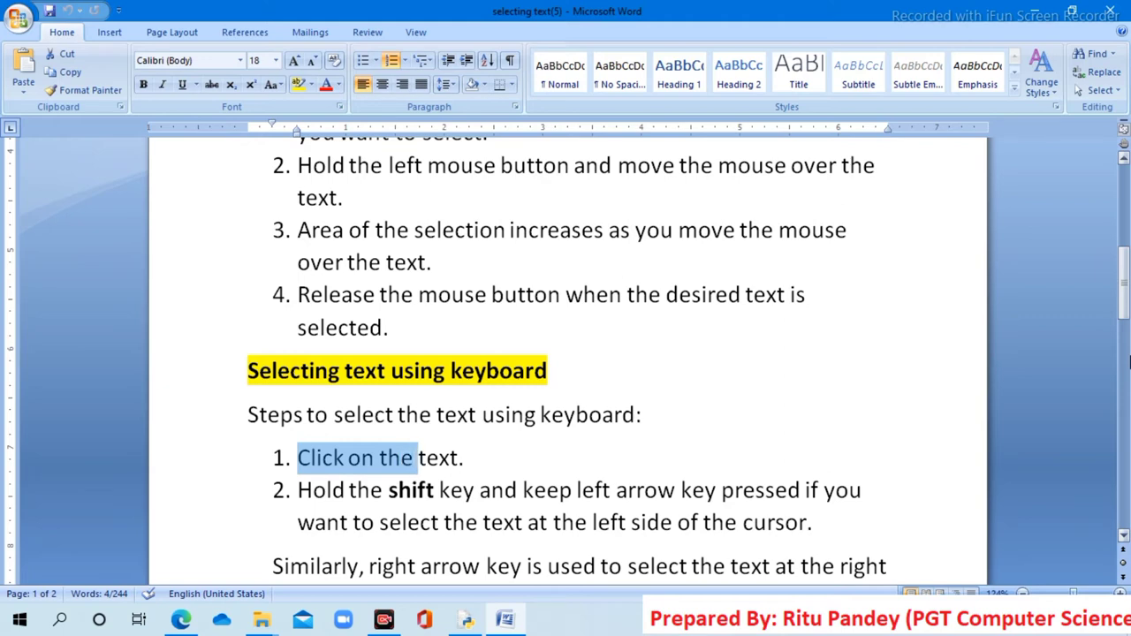
pyautogui.hotkey('shift', 'Right')
pyautogui.hotkey('shift', 'Right')
pyautogui.hotkey('shift', 'Right')
pyautogui.hotkey('shift', 'Right')
pyautogui.hotkey('shift', 'Right')
pyautogui.hotkey('shift', 'Right')
pyautogui.hotkey('shift', 'Right')
pyautogui.hotkey('shift', 'Right')
pyautogui.hotkey('shift', 'Right')
pyautogui.hotkey('shift', 'Right')
pyautogui.hotkey('shift', 'Right')
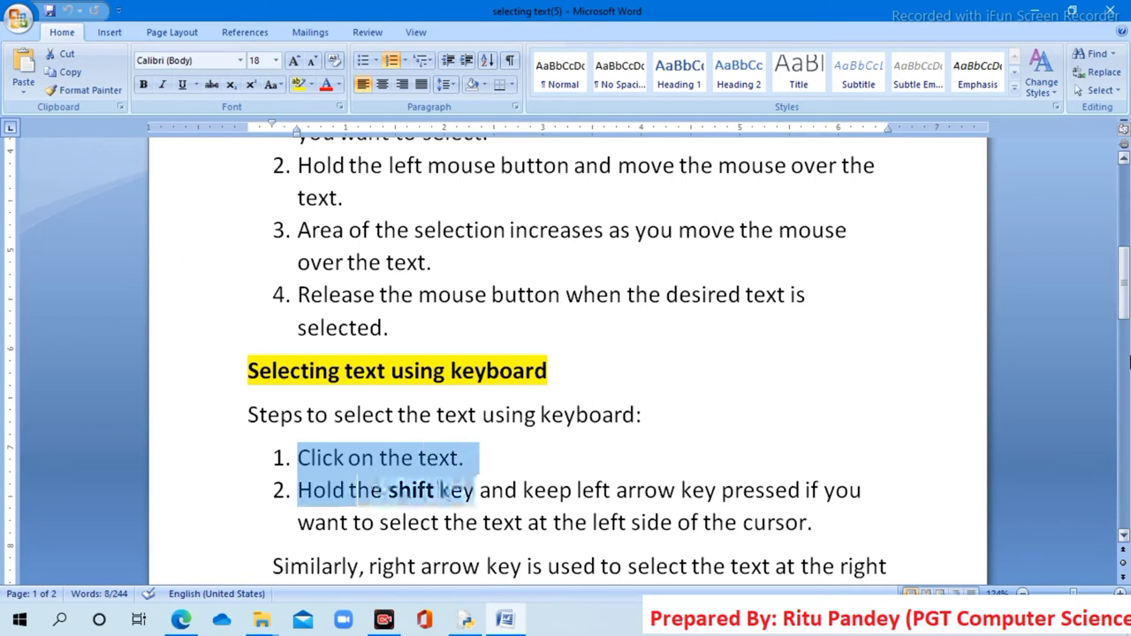
pyautogui.hotkey('shift', 'Right')
pyautogui.hotkey('shift', 'Right')
pyautogui.hotkey('shift', 'Right')
pyautogui.hotkey('shift', 'Right')
pyautogui.hotkey('shift', 'Right')
pyautogui.hotkey('shift', 'Right')
pyautogui.hotkey('shift', 'Right')
pyautogui.hotkey('shift', 'Right')
pyautogui.hotkey('shift', 'Right')
pyautogui.hotkey('shift', 'Right')
pyautogui.hotkey('shift', 'Right')
pyautogui.hotkey('shift', 'Right')
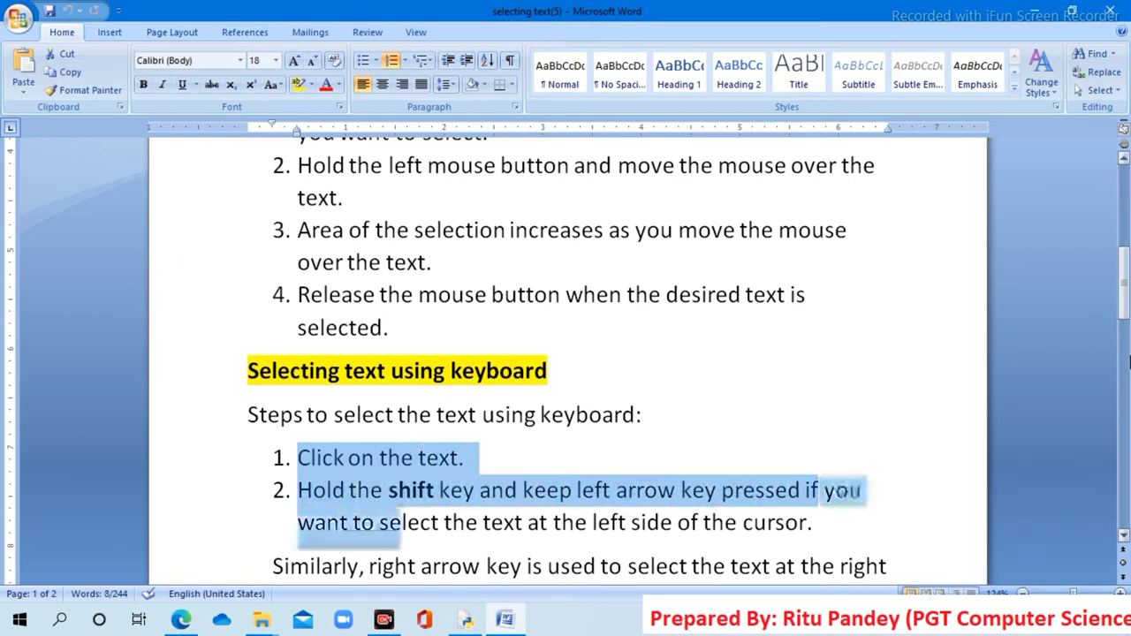
pyautogui.hotkey('shift', 'Right')
pyautogui.hotkey('shift', 'Right')
pyautogui.hotkey('shift', 'Right')
pyautogui.hotkey('shift', 'Right')
pyautogui.hotkey('shift', 'Right')
pyautogui.hotkey('shift', 'Right')
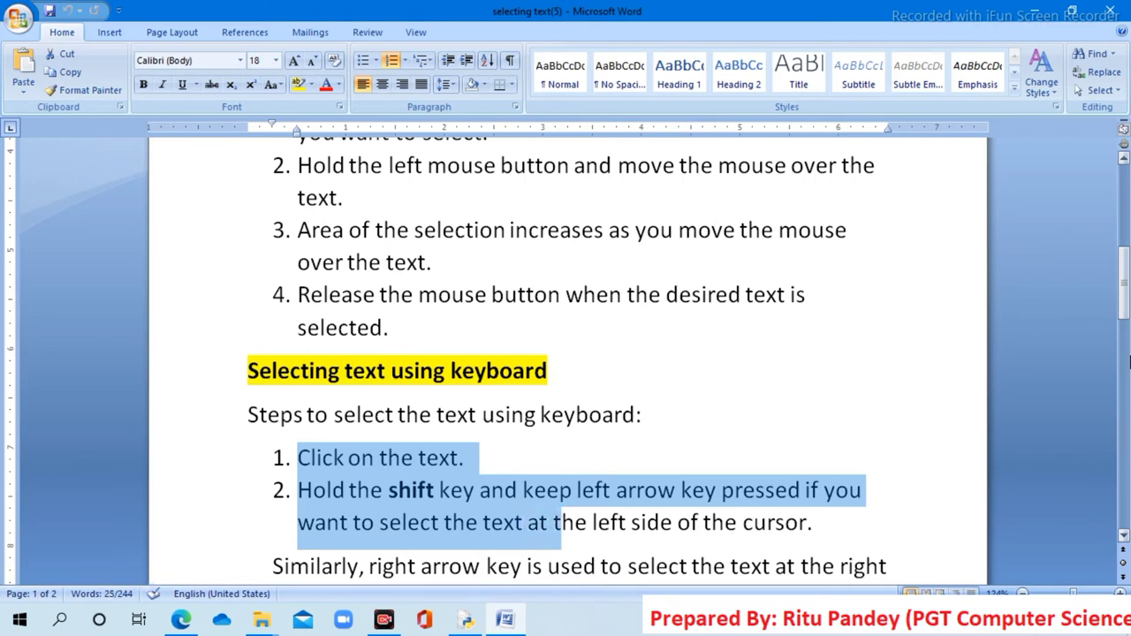
# Shrink the selection with Shift+Left, extend it with Shift+Down, then shrink with Shift+Up.
pyautogui.hotkey('shift', 'Left')
pyautogui.hotkey('shift', 'Left')
pyautogui.hotkey('shift', 'Left')
pyautogui.hotkey('shift', 'Left')
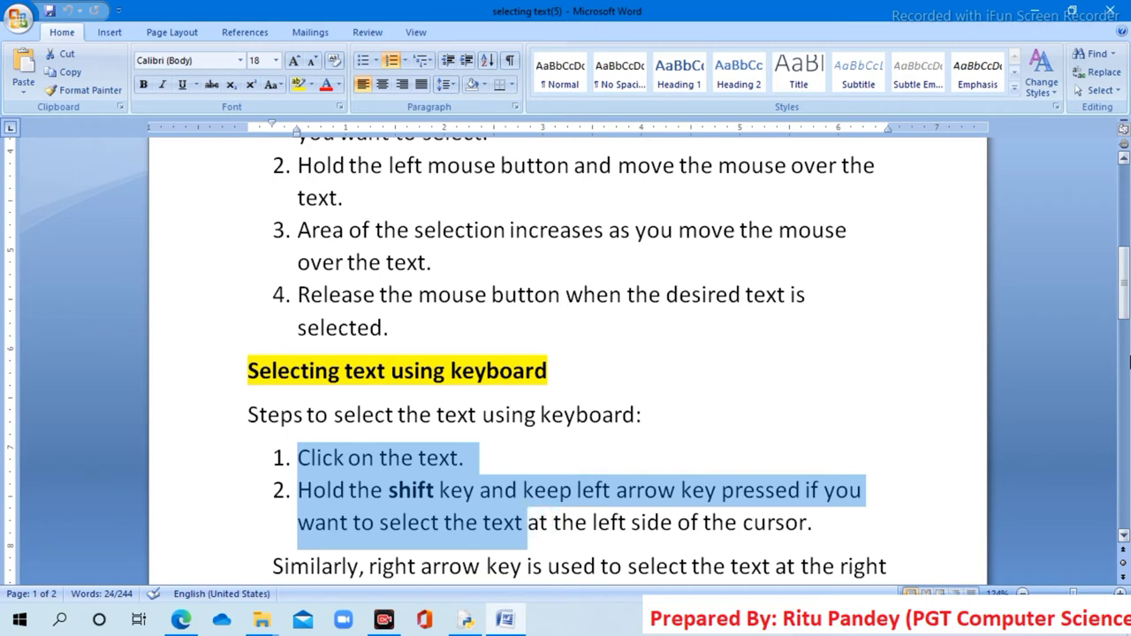
pyautogui.hotkey('shift', 'Left')
pyautogui.hotkey('shift', 'Left')
pyautogui.hotkey('shift', 'Left')
pyautogui.hotkey('shift', 'Down')
pyautogui.hotkey('shift', 'Down')
pyautogui.hotkey('shift', 'Down')
pyautogui.hotkey('shift', 'Down')
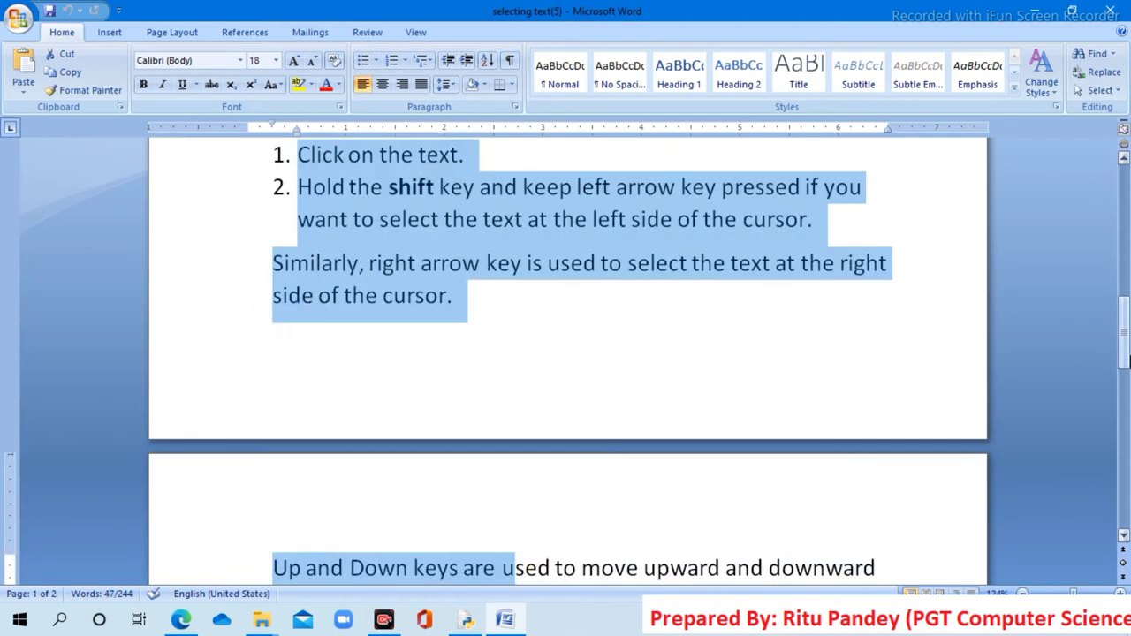
pyautogui.hotkey('shift', 'Up')
pyautogui.hotkey('shift', 'Up')
pyautogui.hotkey('shift', 'Up')
pyautogui.hotkey('shift', 'Up')
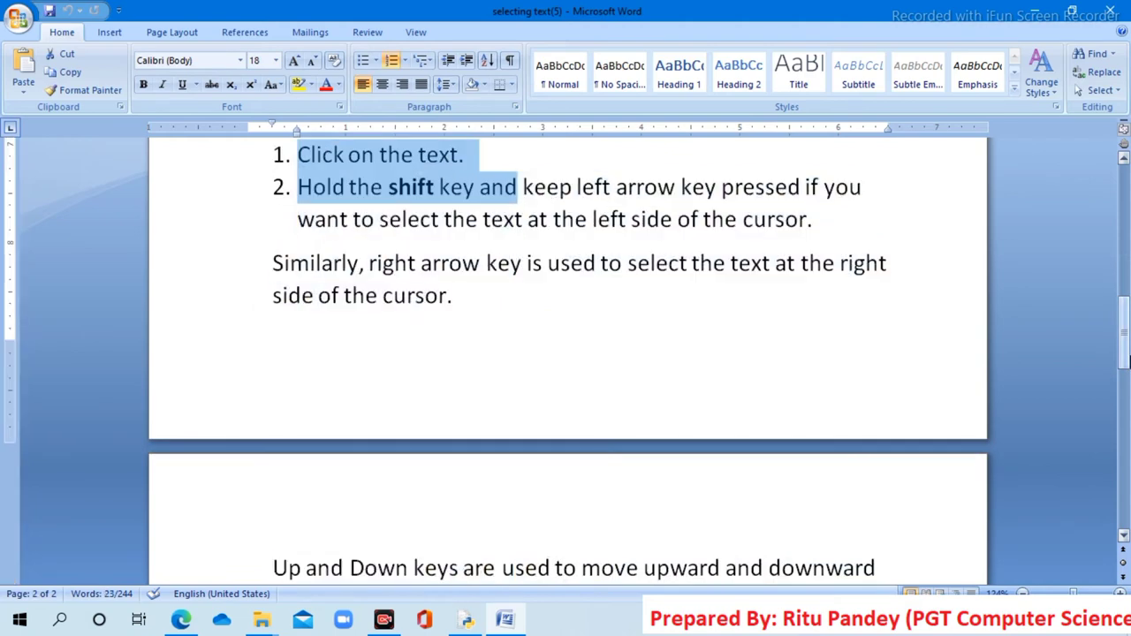
pyautogui.hotkey('shift', 'Up')
pyautogui.hotkey('shift', 'Up')
pyautogui.hotkey('shift', 'Up')
pyautogui.hotkey('shift', 'Up')
pyautogui.hotkey('shift', 'Up')
pyautogui.hotkey('shift', 'Up')
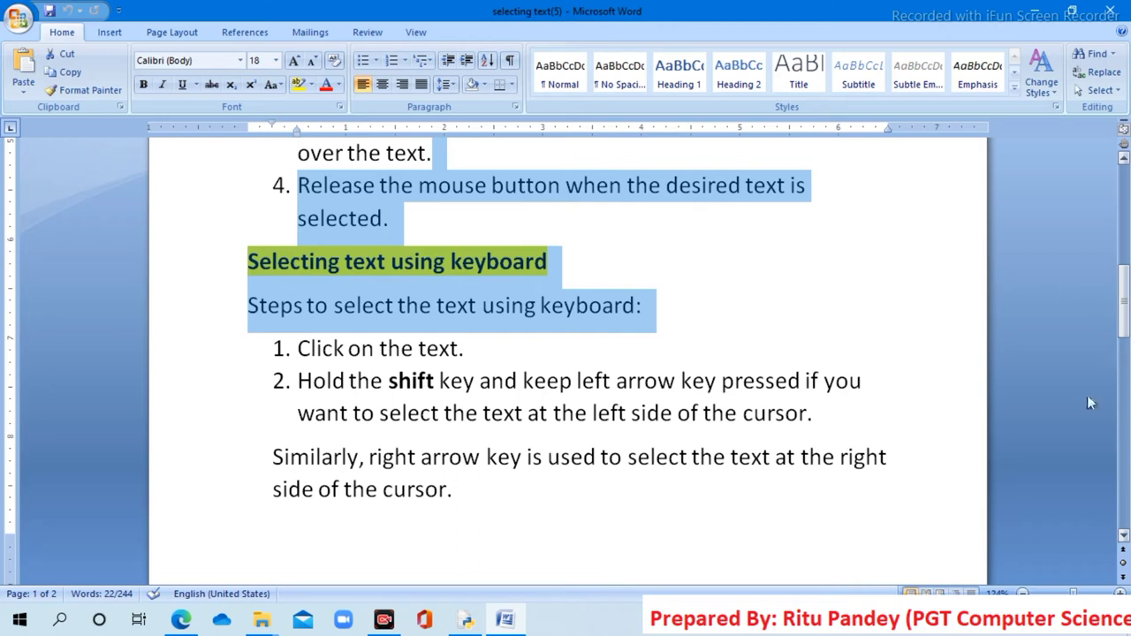
# Drag-select keyboard step 2 from 'shift' through 'cursor.', then scroll down to page 2.
pyautogui.scroll(-2, 691, 366)
pyautogui.scroll(-3, 592, 183)
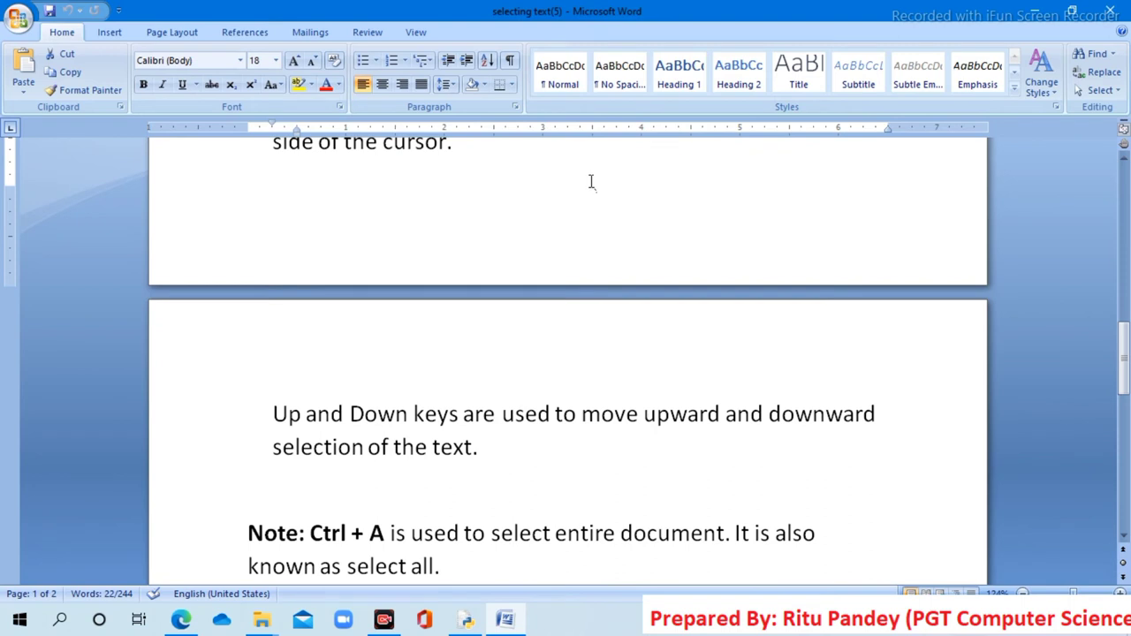
pyautogui.scroll(-1, 590, 181)
pyautogui.scroll(-1, 589, 180)
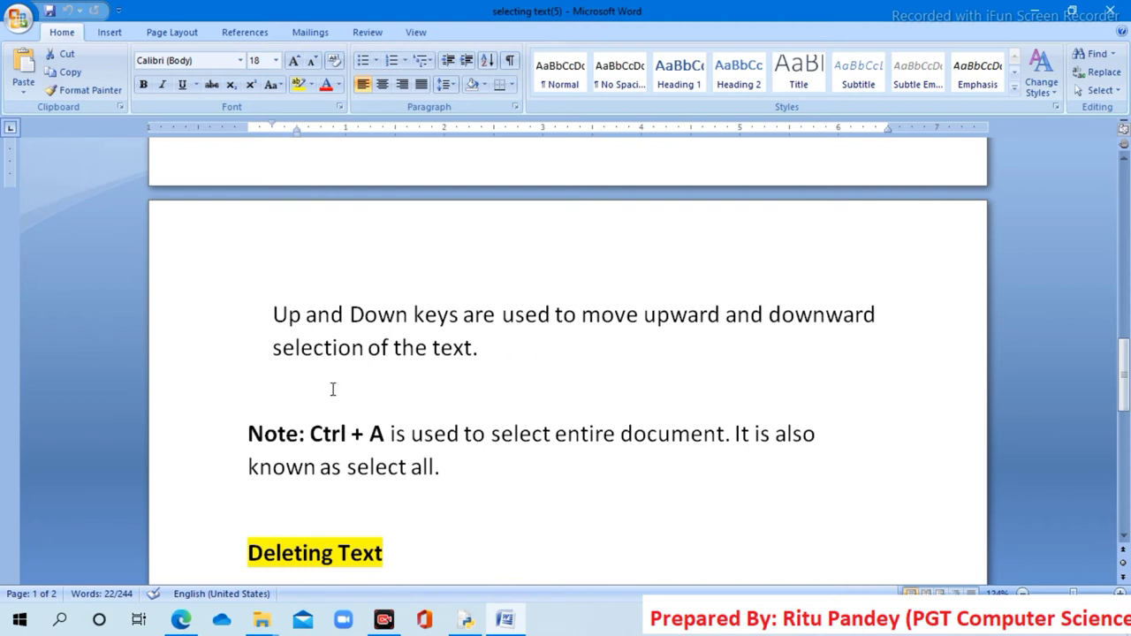
pyautogui.scroll(-1, 334, 385)
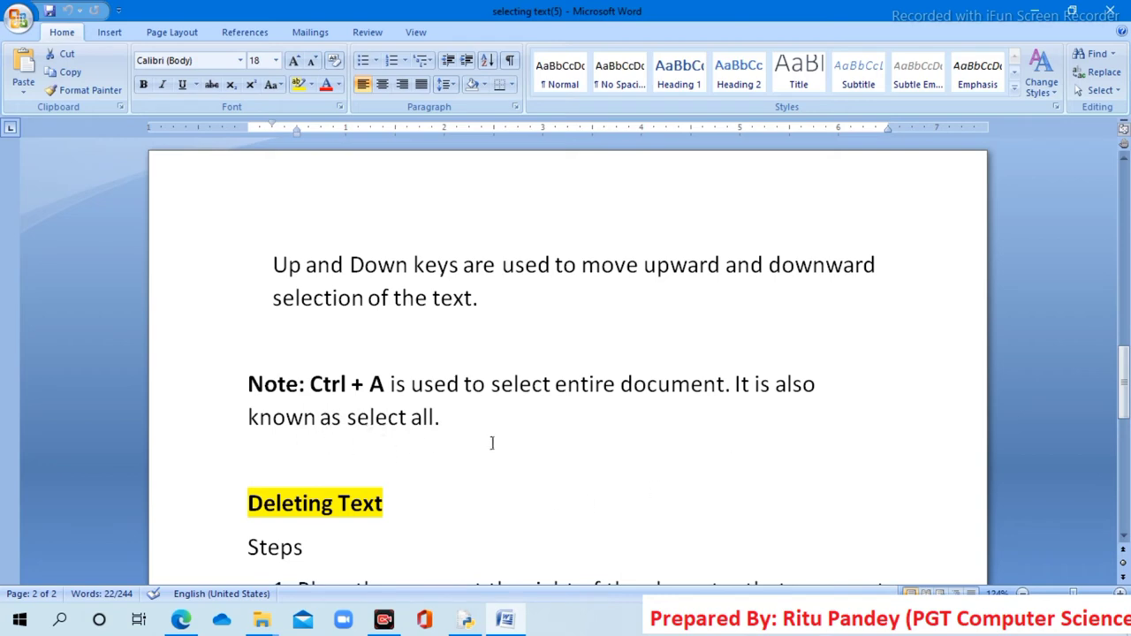
pyautogui.scroll(4, 490, 434)
pyautogui.scroll(2, 490, 434)
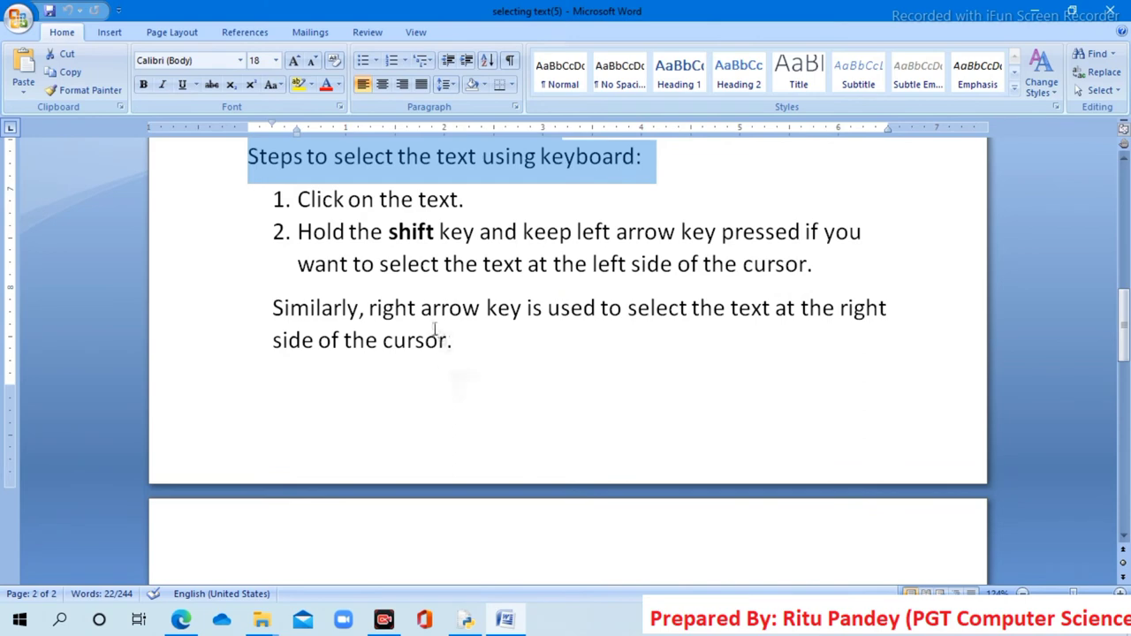
pyautogui.moveTo(389, 231)
pyautogui.mouseDown()
pyautogui.moveTo(874, 375)
pyautogui.moveTo(784, 265)
pyautogui.mouseUp()
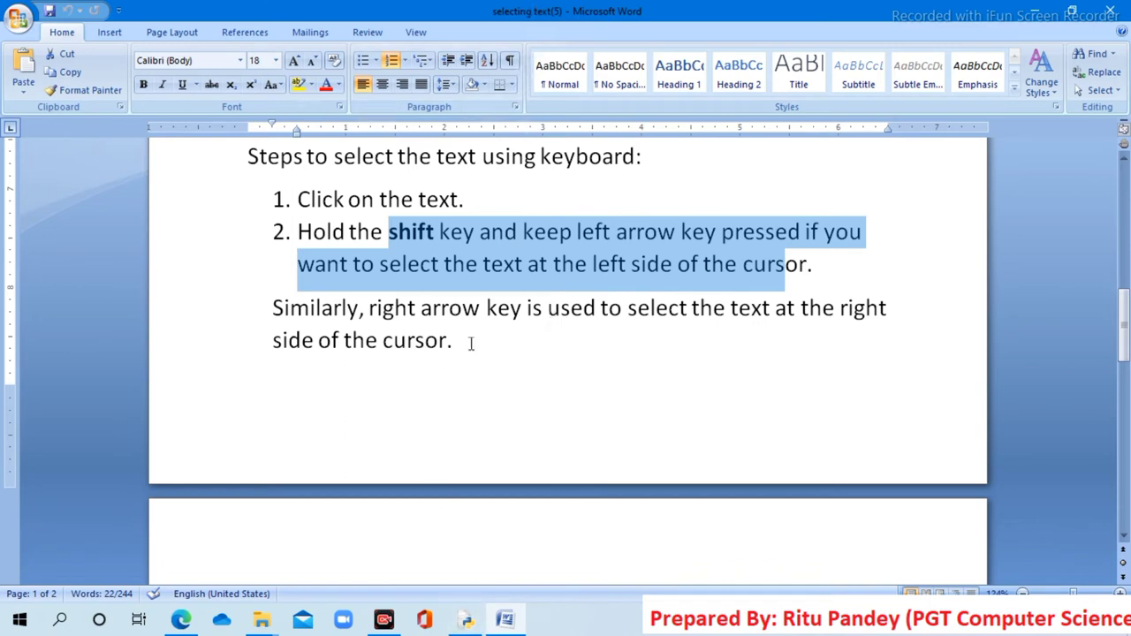
pyautogui.scroll(-2, 389, 429)
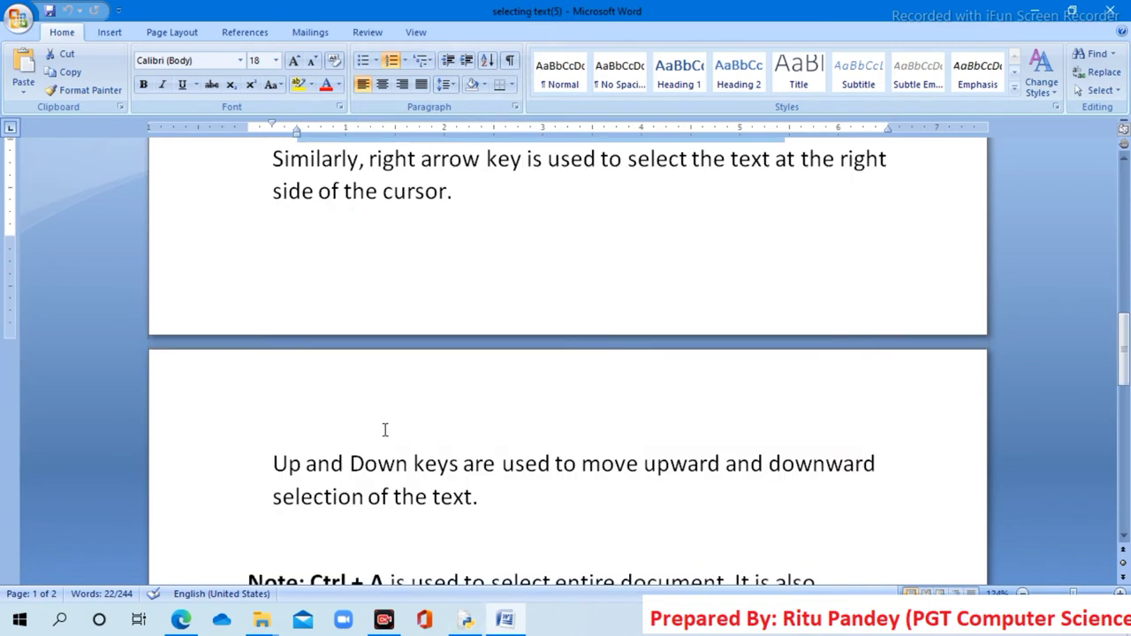
pyautogui.scroll(-1, 385, 430)
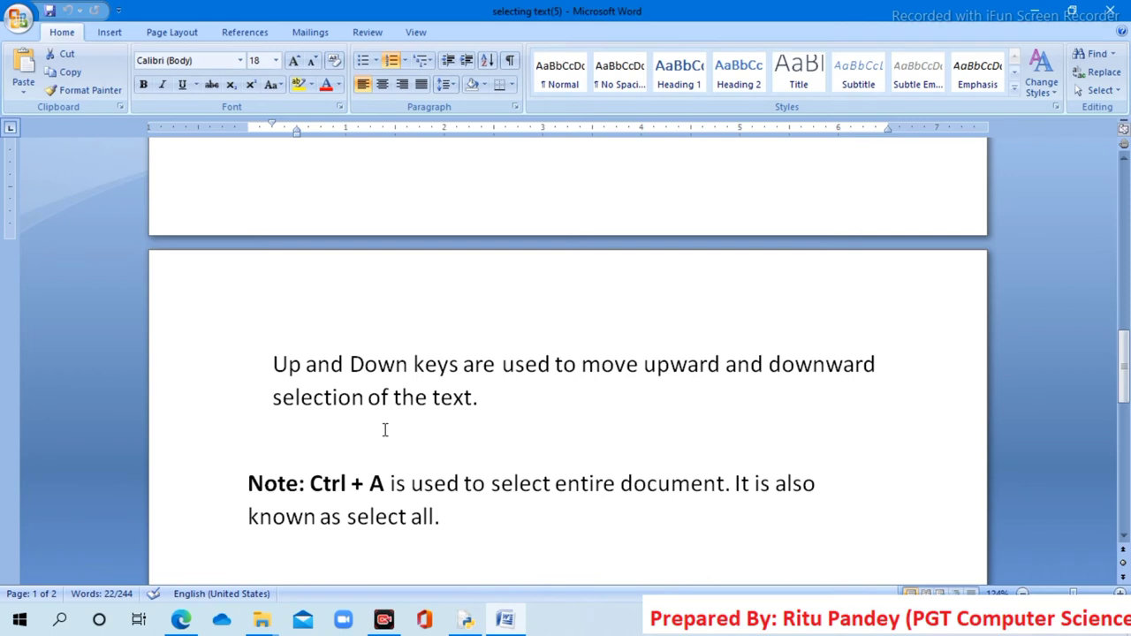
# Select the whole document with Ctrl+A, deselect it, and scroll to the Deleting Text steps.
pyautogui.hotkey('ctrl', 'a')
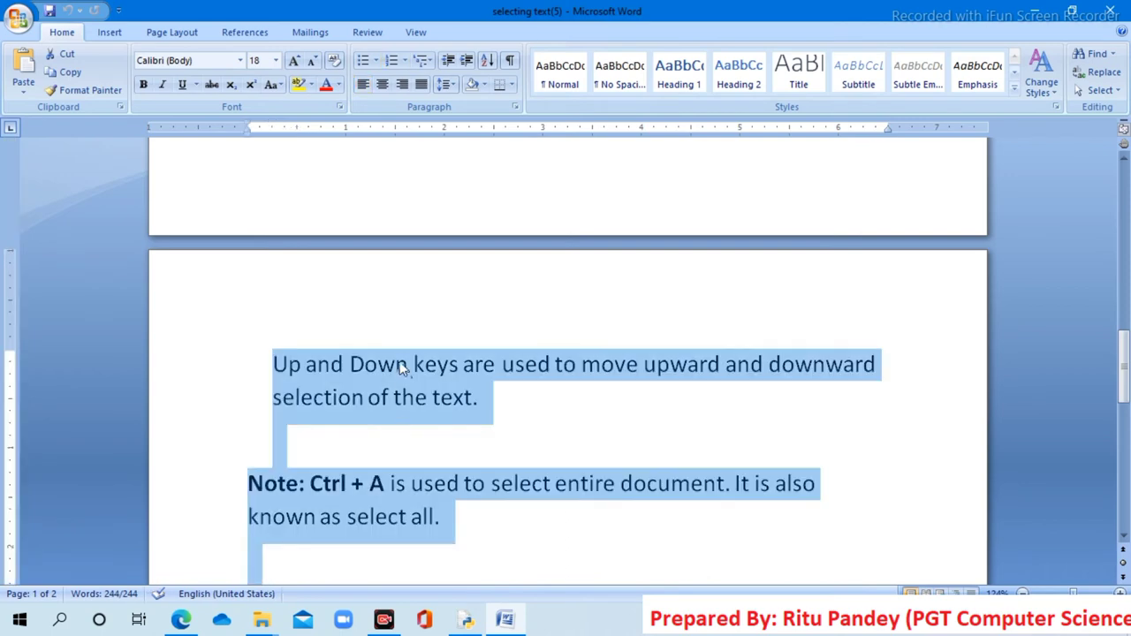
pyautogui.scroll(6, 403, 365)
pyautogui.scroll(4, 397, 359)
pyautogui.scroll(2, 393, 350)
pyautogui.scroll(-7, 387, 339)
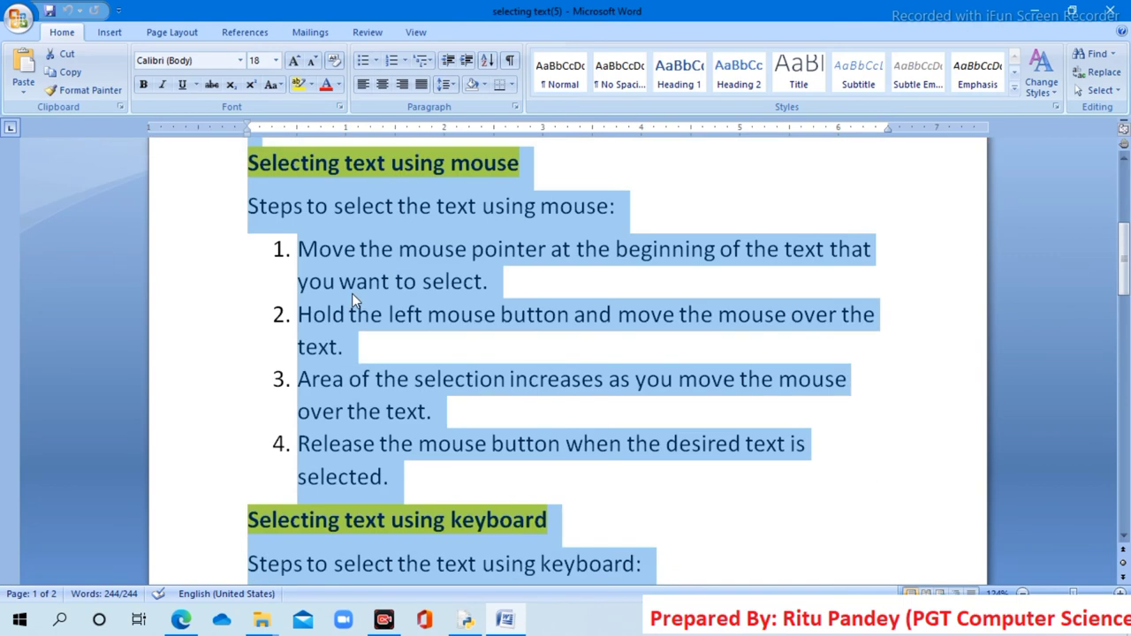
pyautogui.scroll(-7, 352, 293)
pyautogui.scroll(-7, 304, 237)
pyautogui.scroll(3, 270, 196)
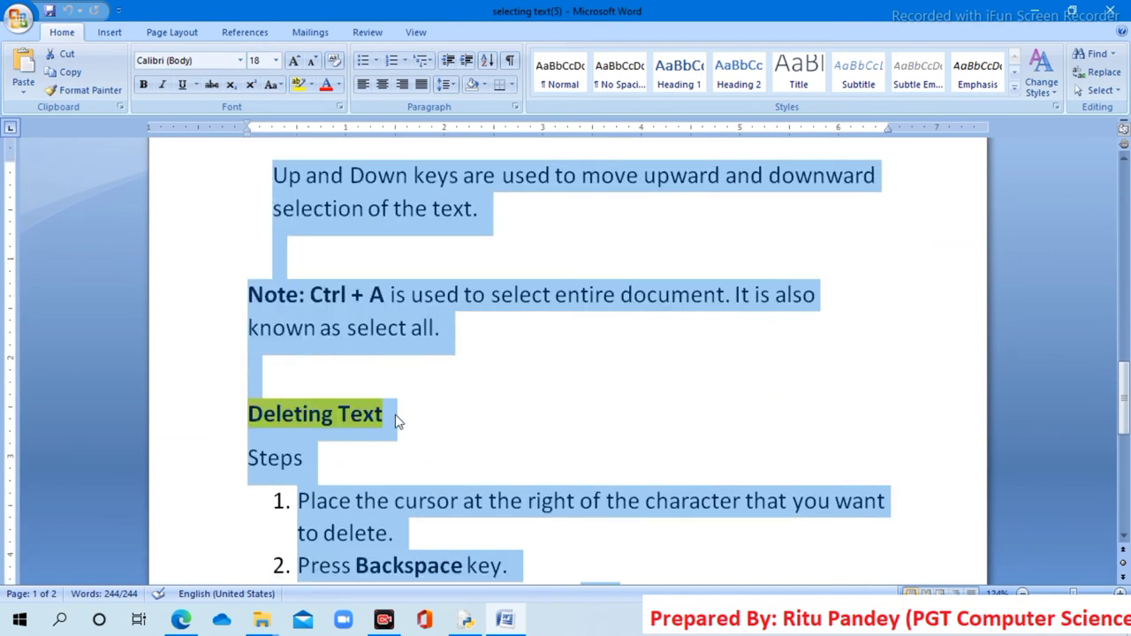
pyautogui.click(419, 501)
pyautogui.scroll(-2, 419, 494)
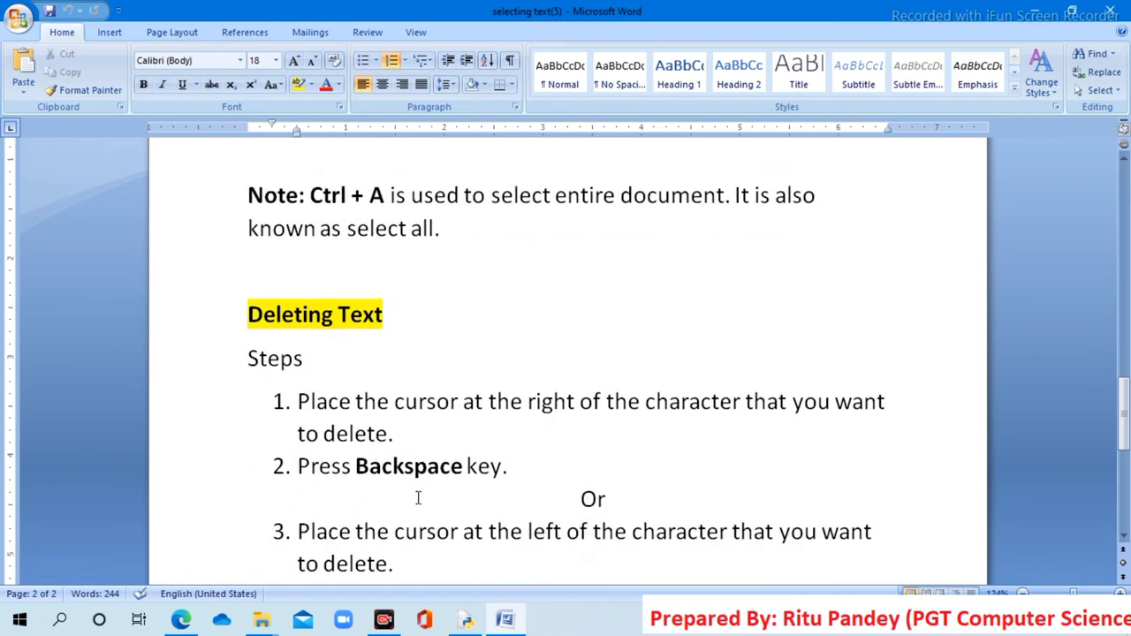
pyautogui.scroll(-1, 419, 495)
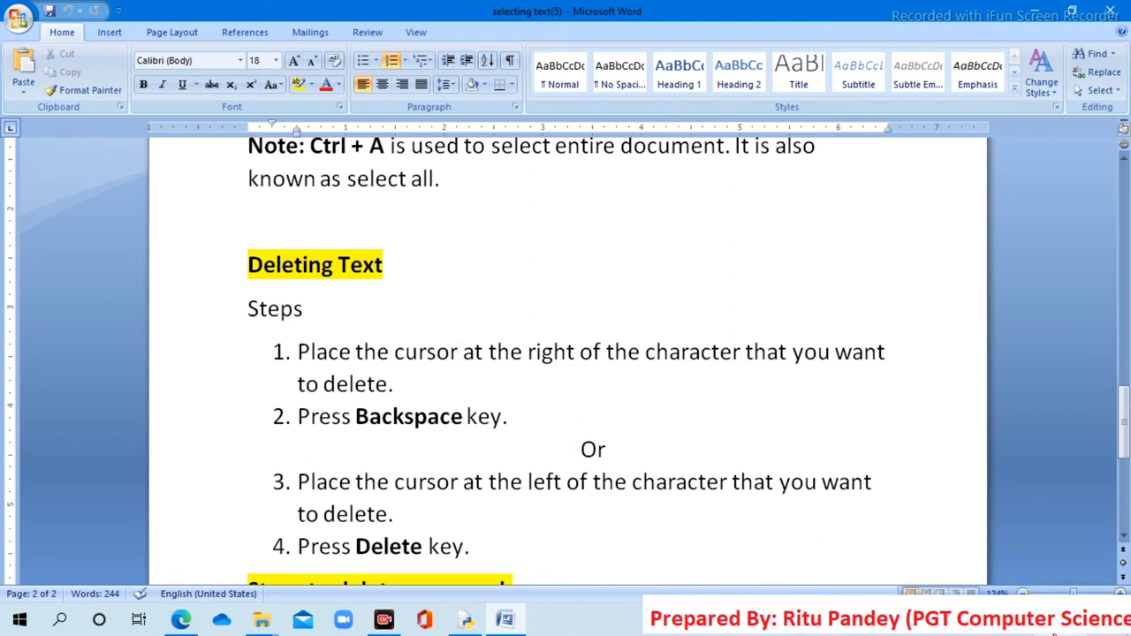
pyautogui.write('\\')
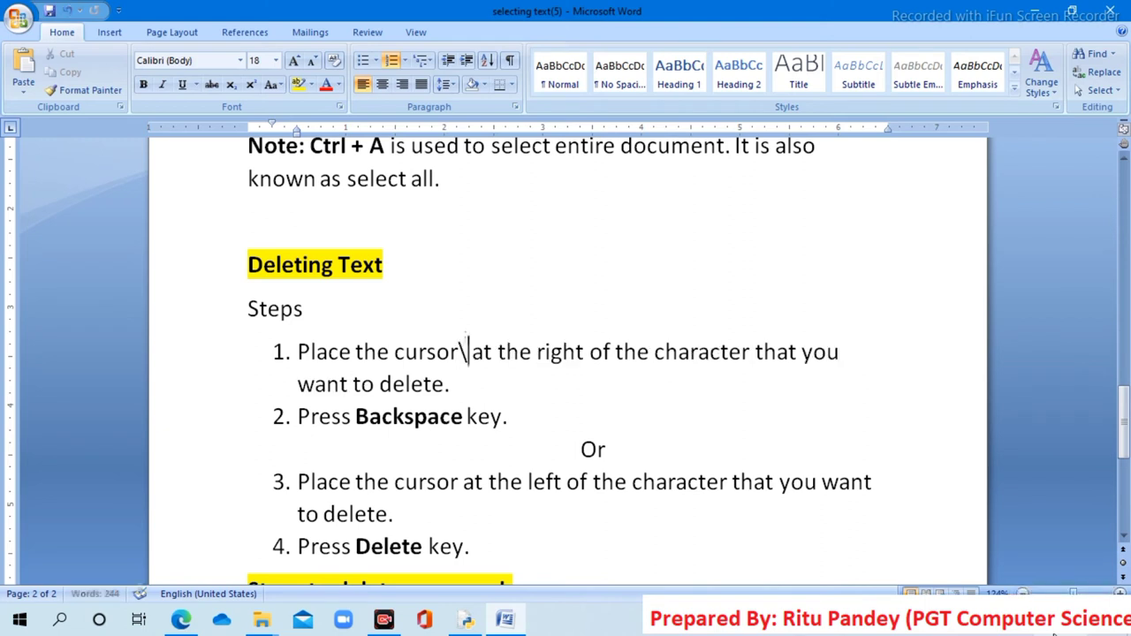
pyautogui.press('BackSpace')
pyautogui.press('BackSpace')
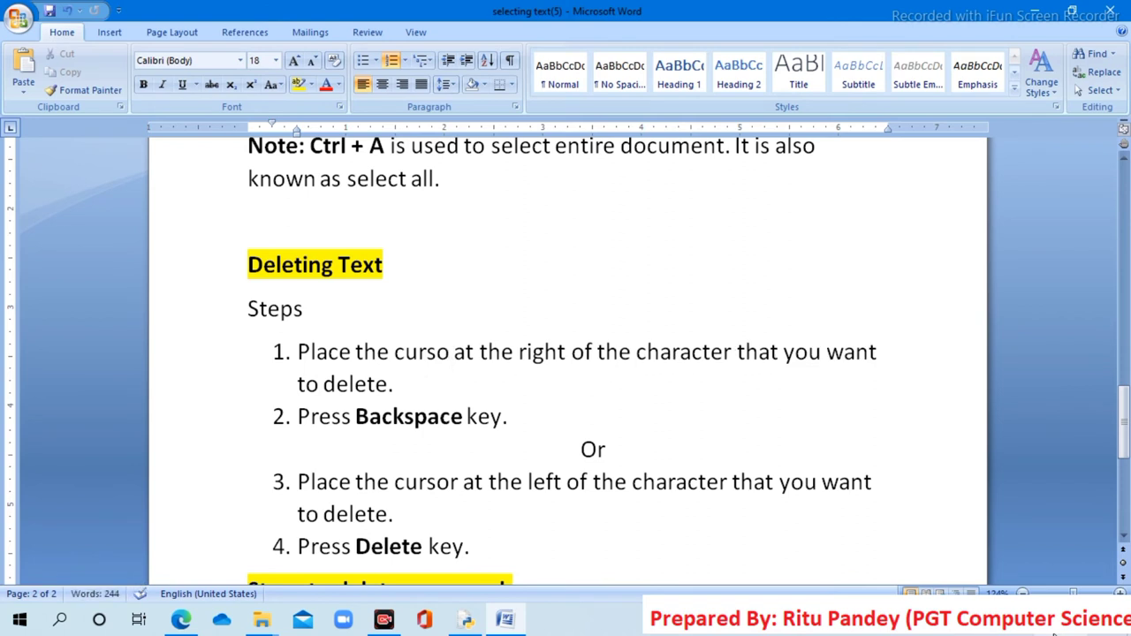
pyautogui.write('r')
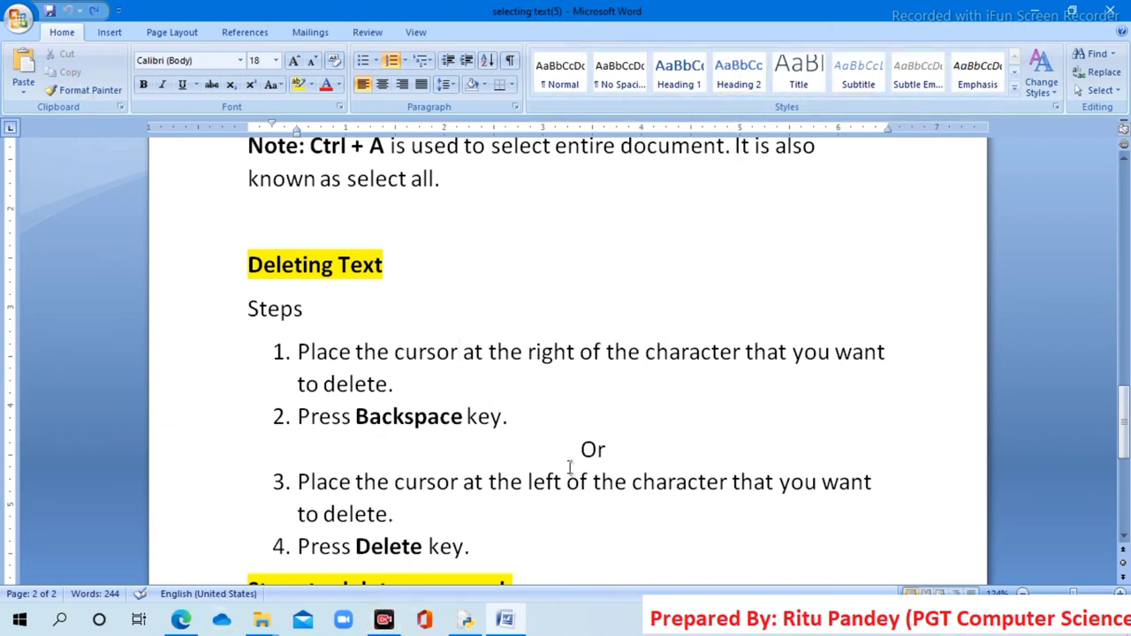
pyautogui.click(396, 484)
pyautogui.press('Delete')
pyautogui.press('Delete')
pyautogui.press('Delete')
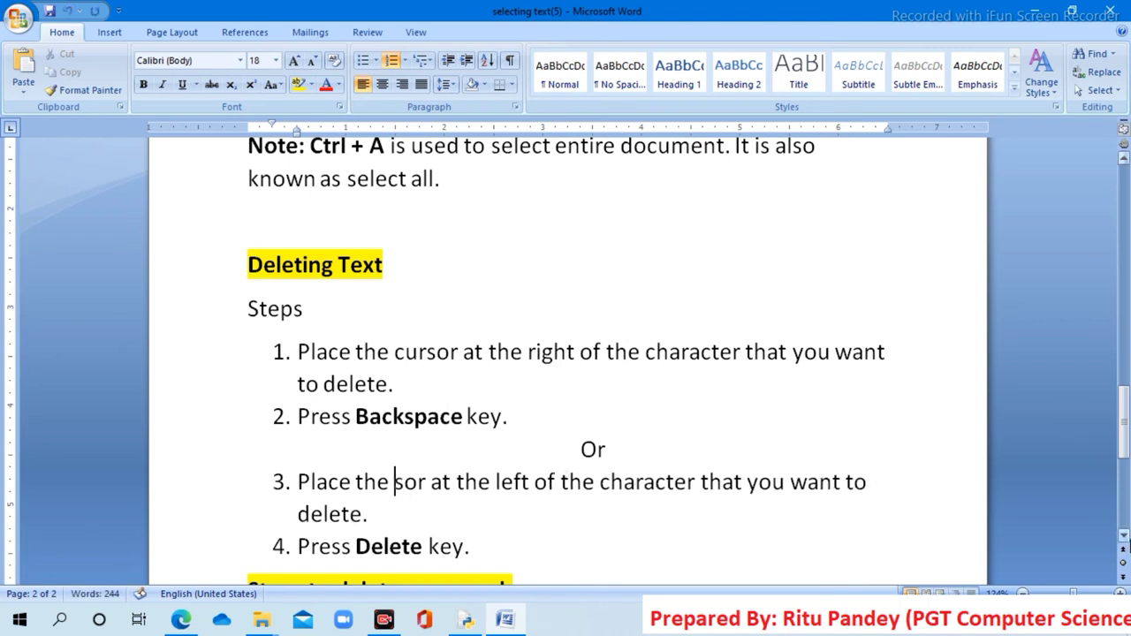
pyautogui.press('Delete')
pyautogui.press('Delete')
pyautogui.press('Delete')
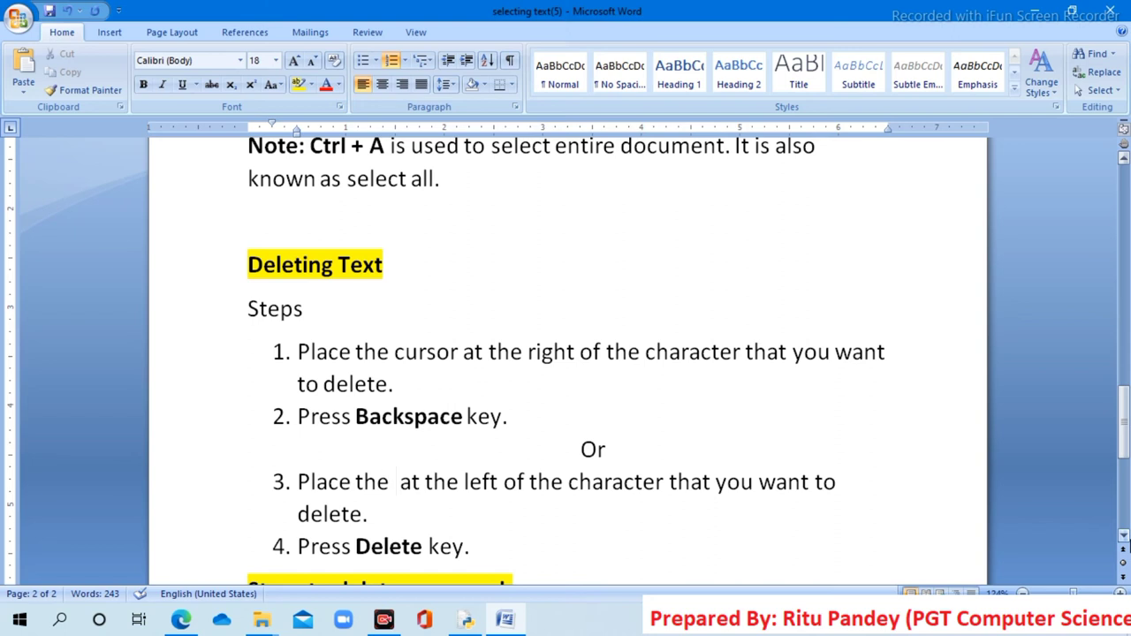
pyautogui.write('or')
pyautogui.hotkey('ctrl', 'z')
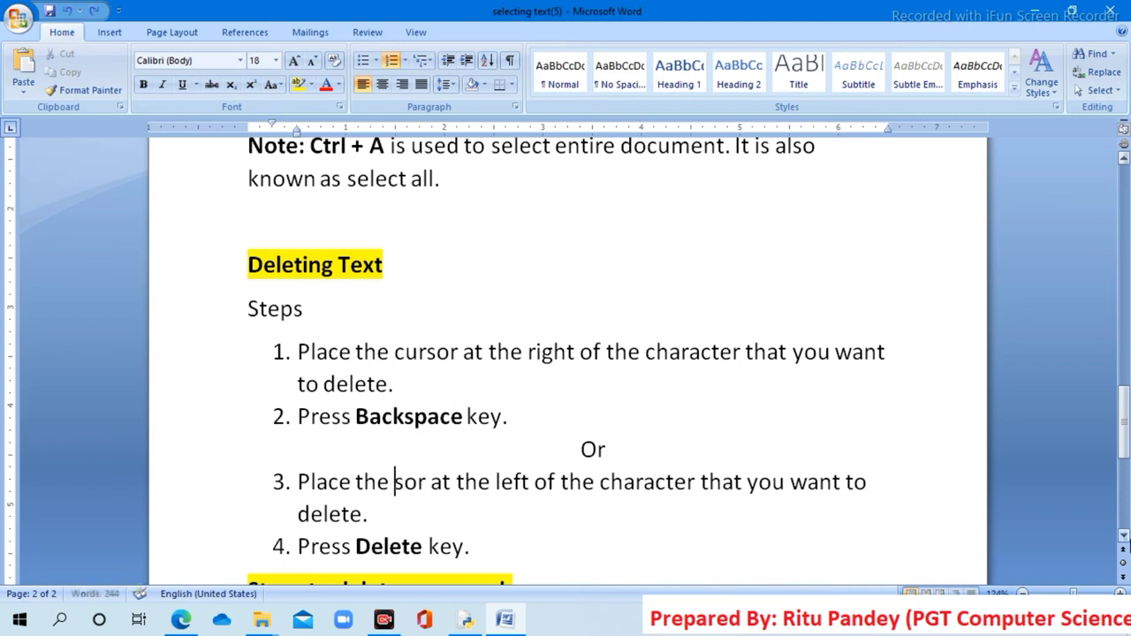
pyautogui.hotkey('ctrl', 'z')
pyautogui.hotkey('ctrl', 'z')
pyautogui.hotkey('ctrl', 'z')
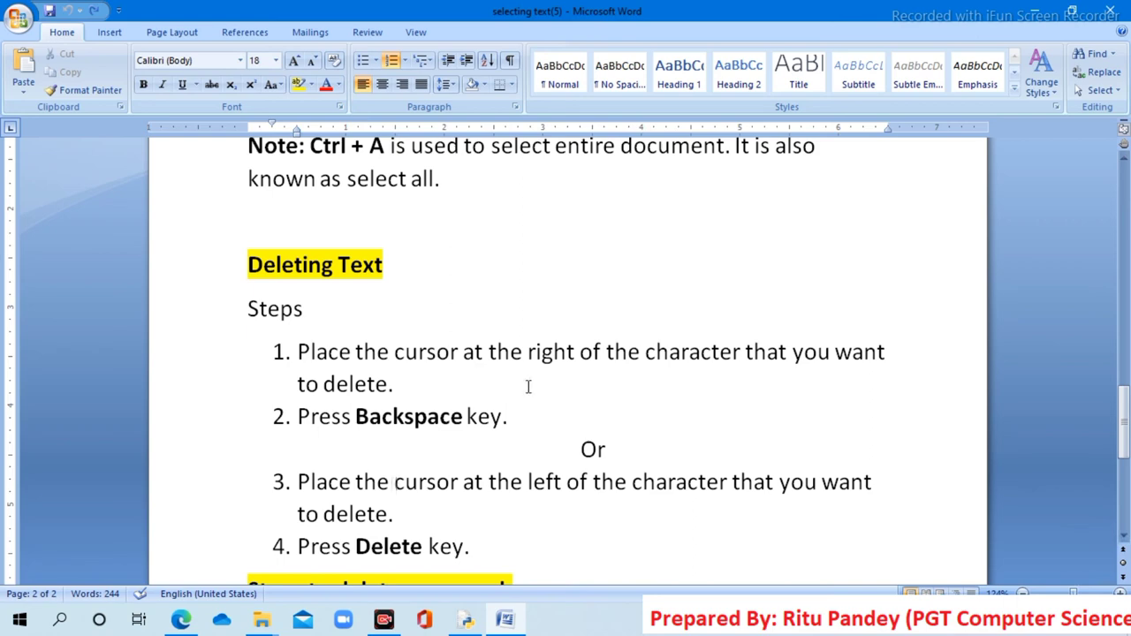
pyautogui.scroll(-1, 494, 437)
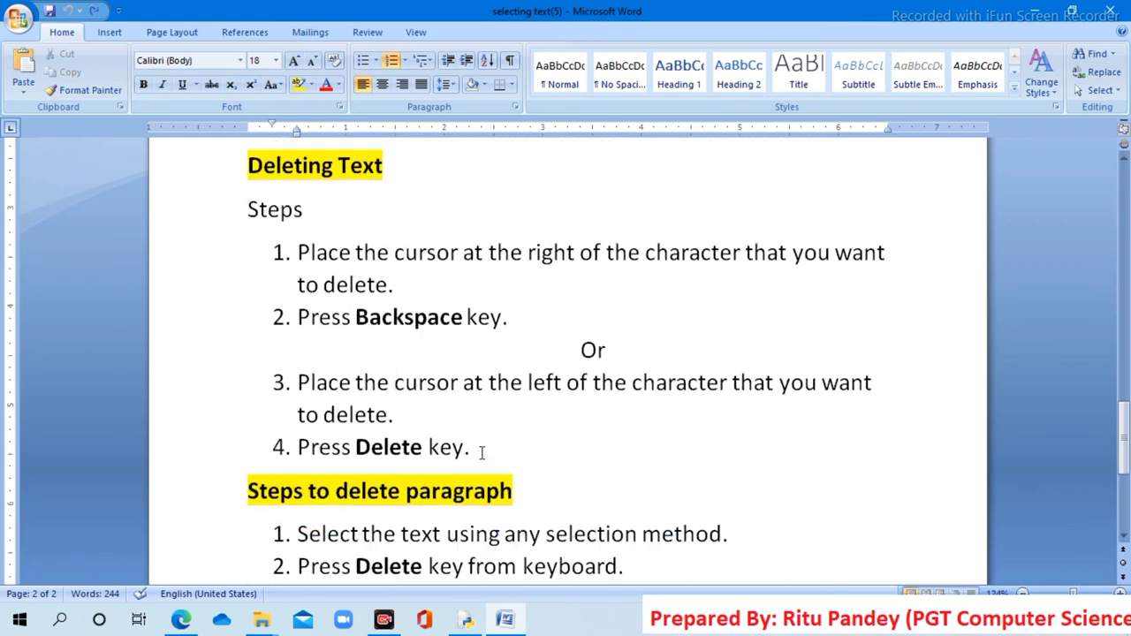
pyautogui.scroll(-2, 459, 459)
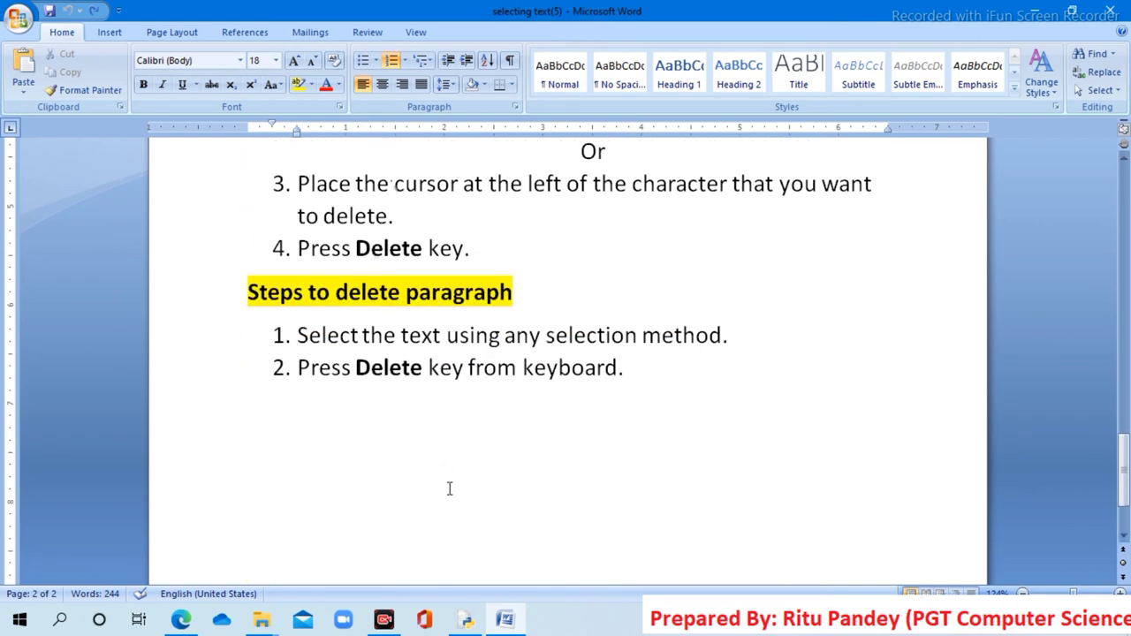
pyautogui.scroll(-1, 459, 420)
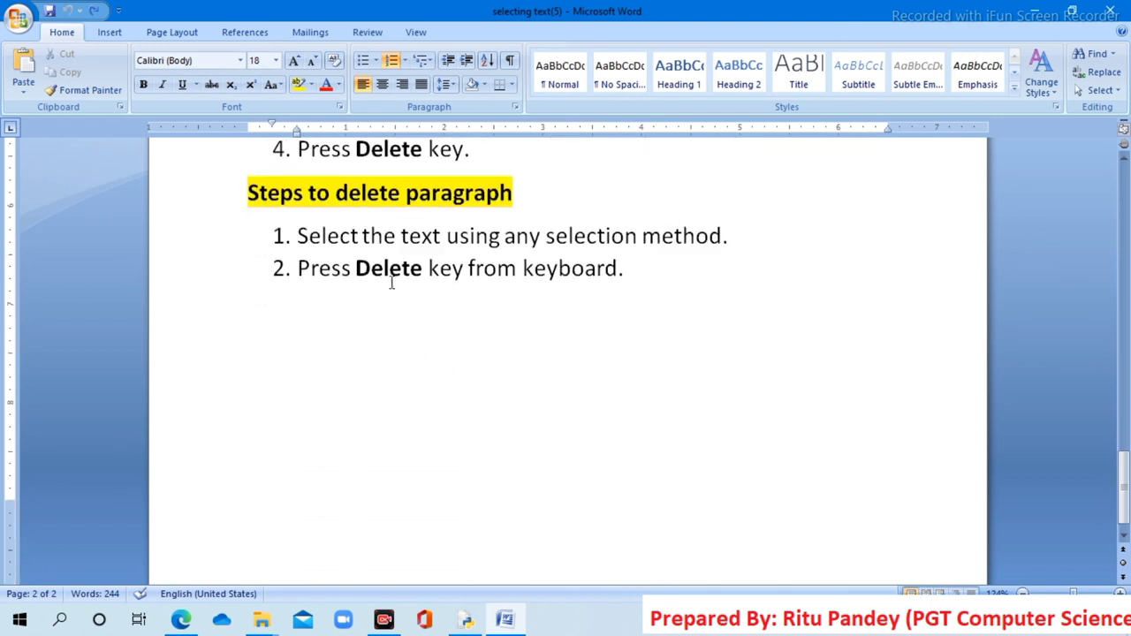
pyautogui.scroll(2, 497, 362)
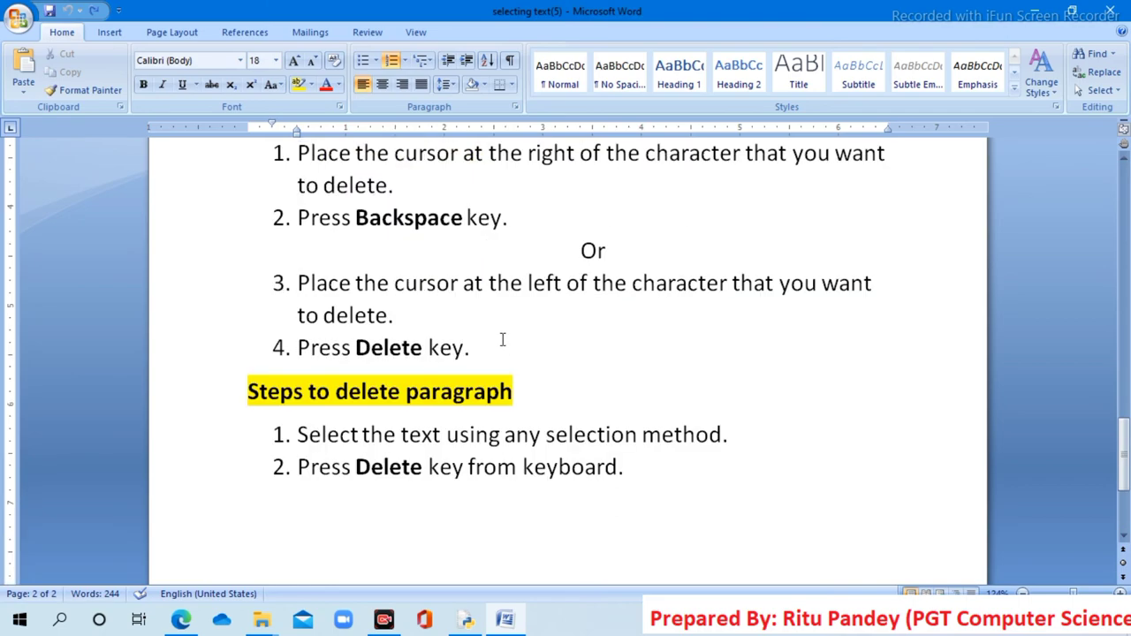
pyautogui.scroll(3, 502, 334)
pyautogui.scroll(3, 500, 332)
pyautogui.scroll(3, 500, 332)
pyautogui.scroll(2, 500, 332)
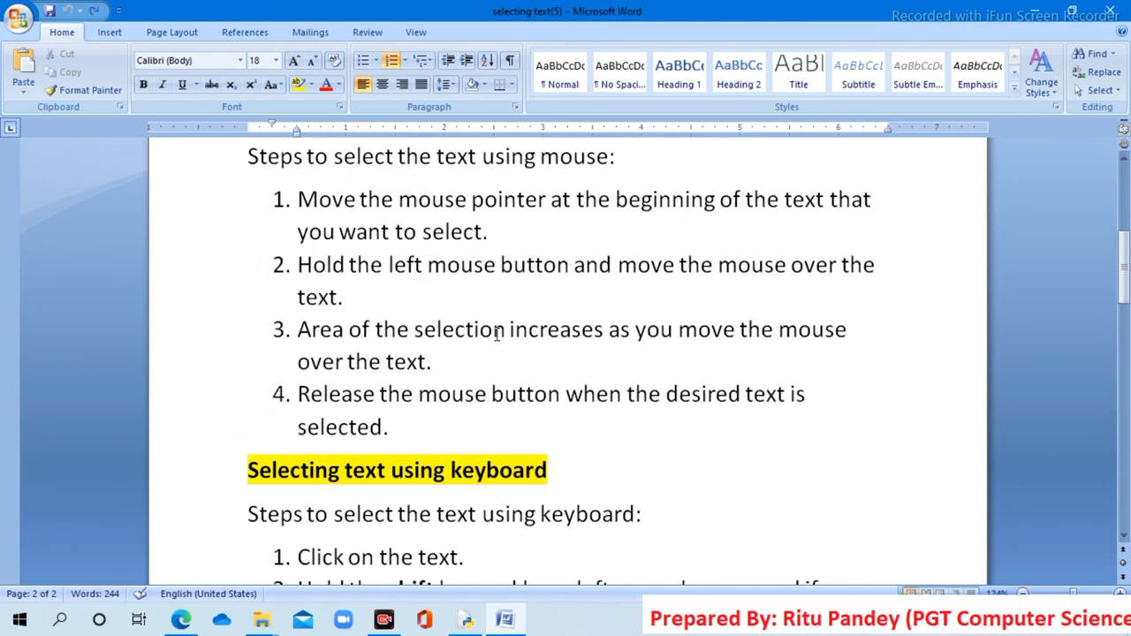
pyautogui.scroll(2, 499, 333)
pyautogui.scroll(2, 495, 334)
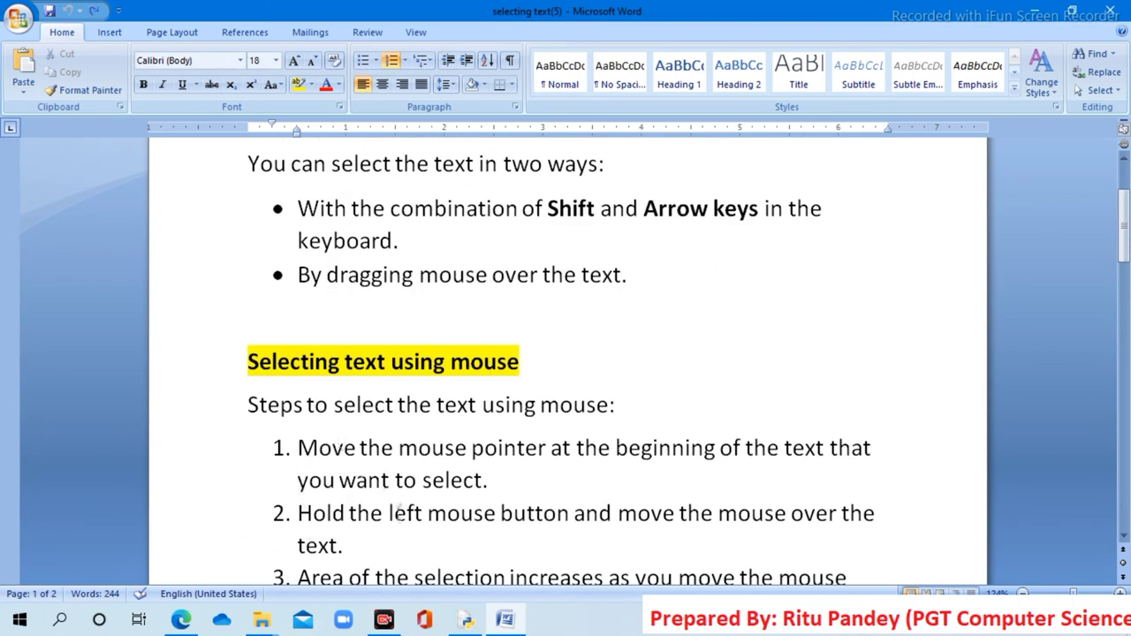
pyautogui.scroll(-3, 368, 328)
pyautogui.scroll(-3, 359, 322)
pyautogui.scroll(-3, 356, 319)
pyautogui.scroll(-5, 353, 317)
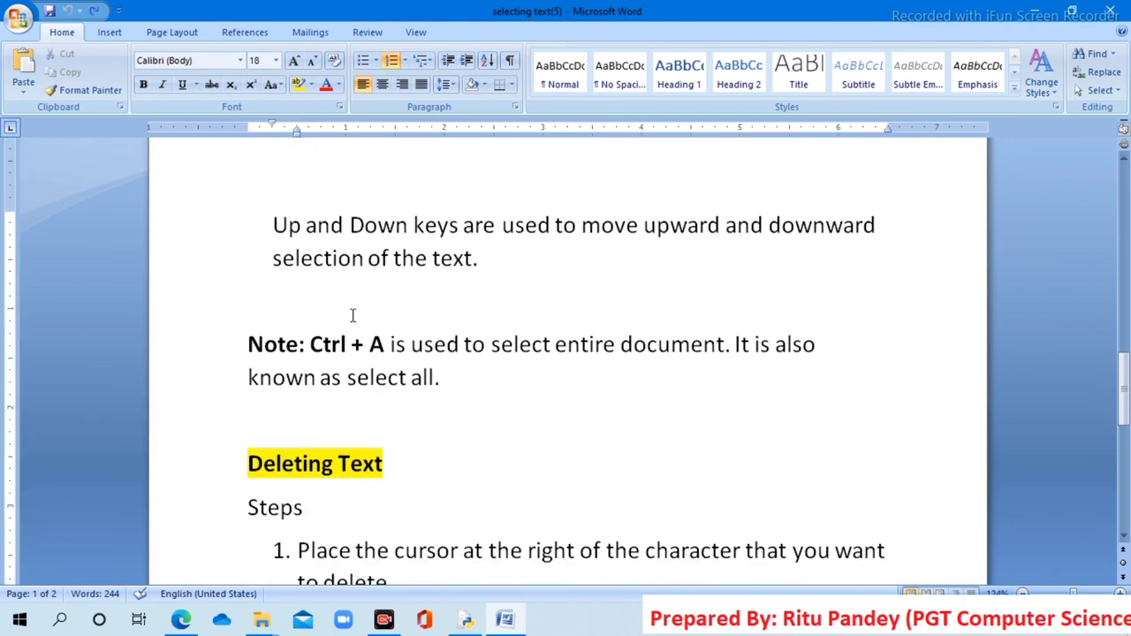
pyautogui.scroll(-2, 404, 323)
pyautogui.scroll(-2, 424, 309)
pyautogui.scroll(-3, 444, 296)
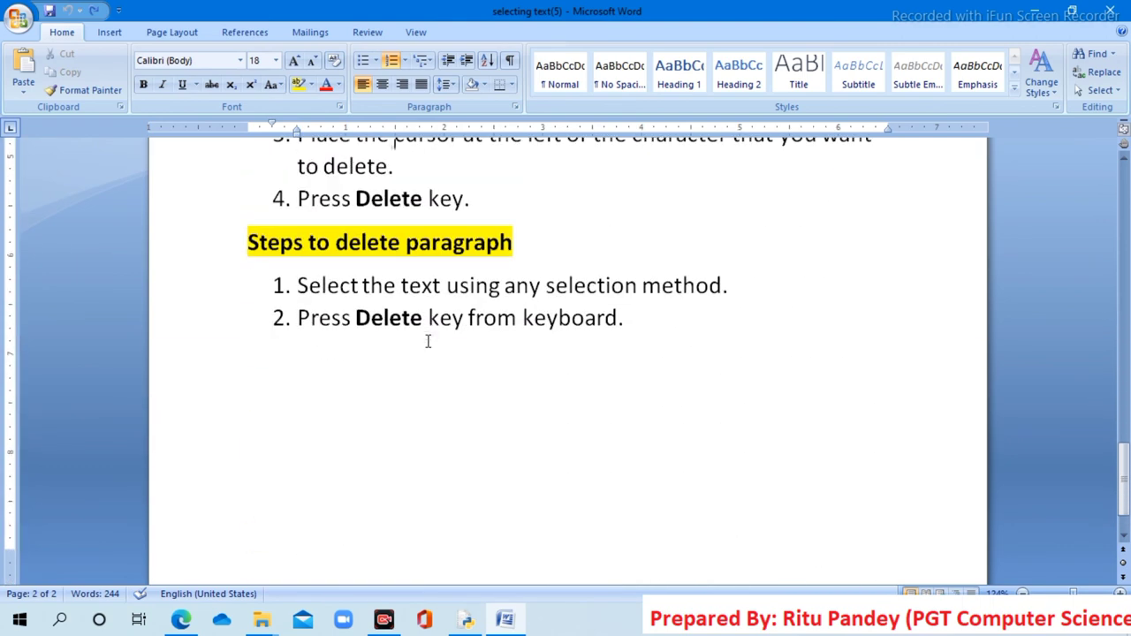
pyautogui.scroll(1, 428, 340)
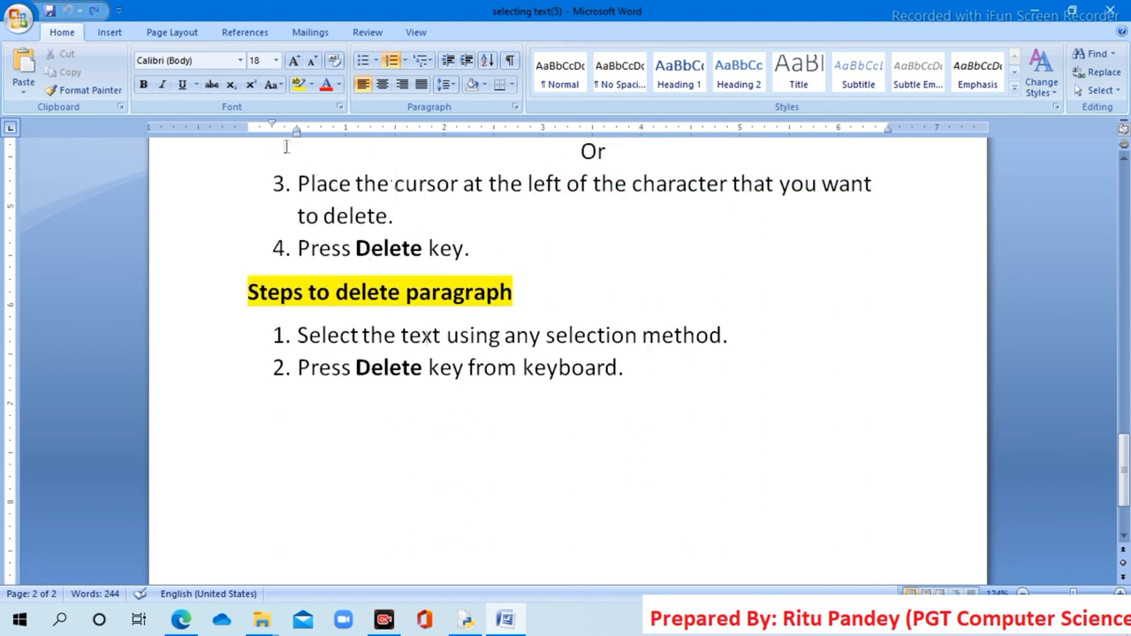
pyautogui.moveTo(299, 187); pyautogui.dragTo(490, 265)
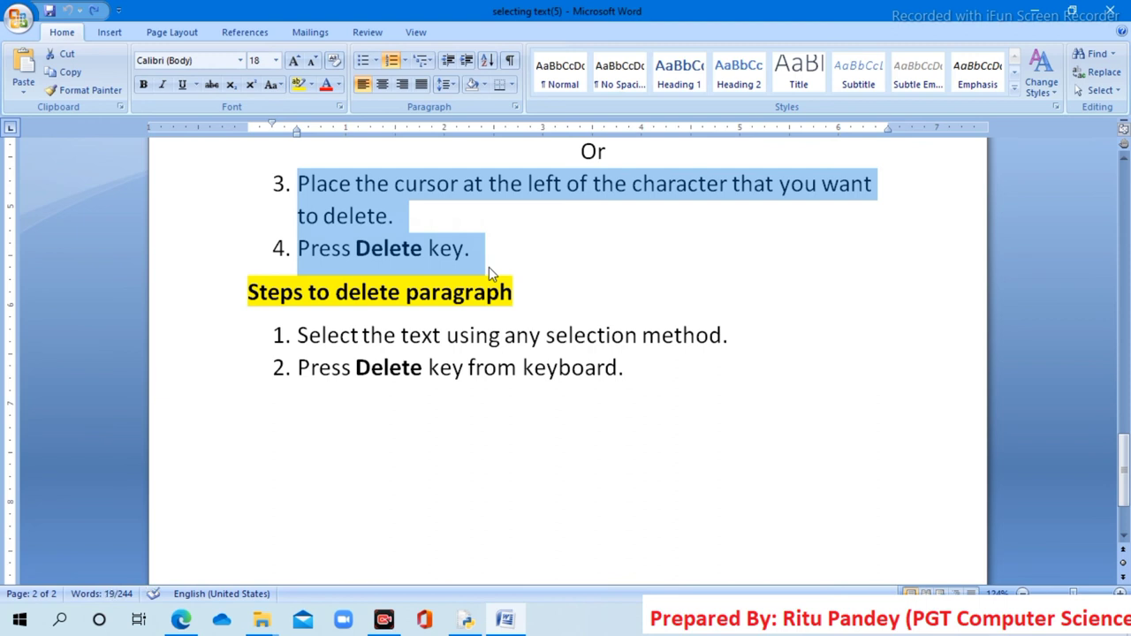
pyautogui.press('Delete')
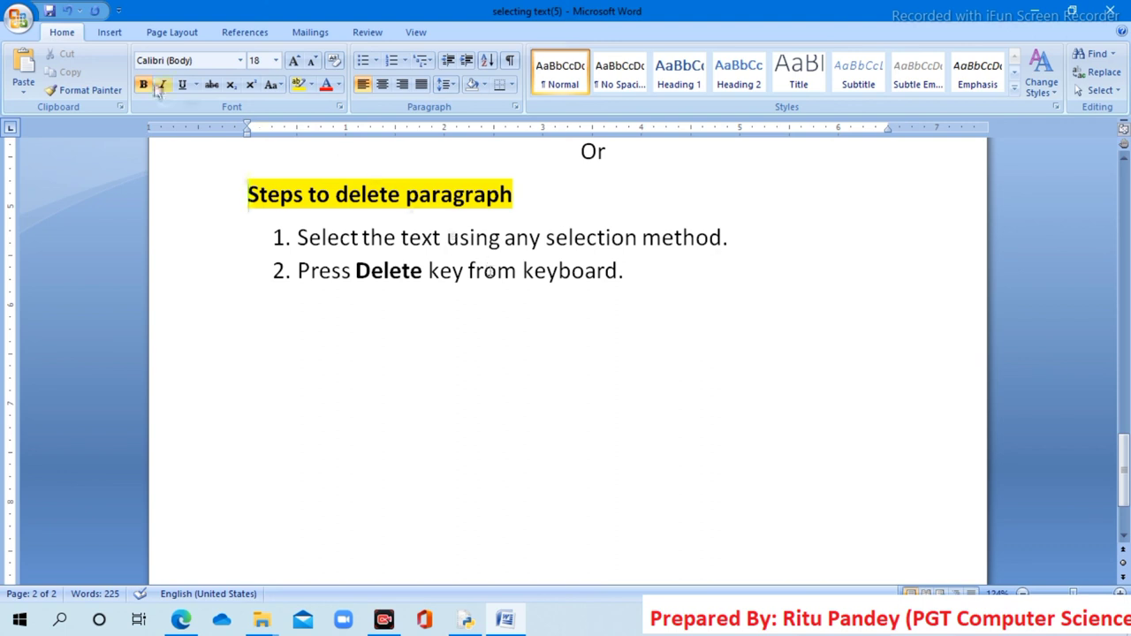
pyautogui.click(67, 12)
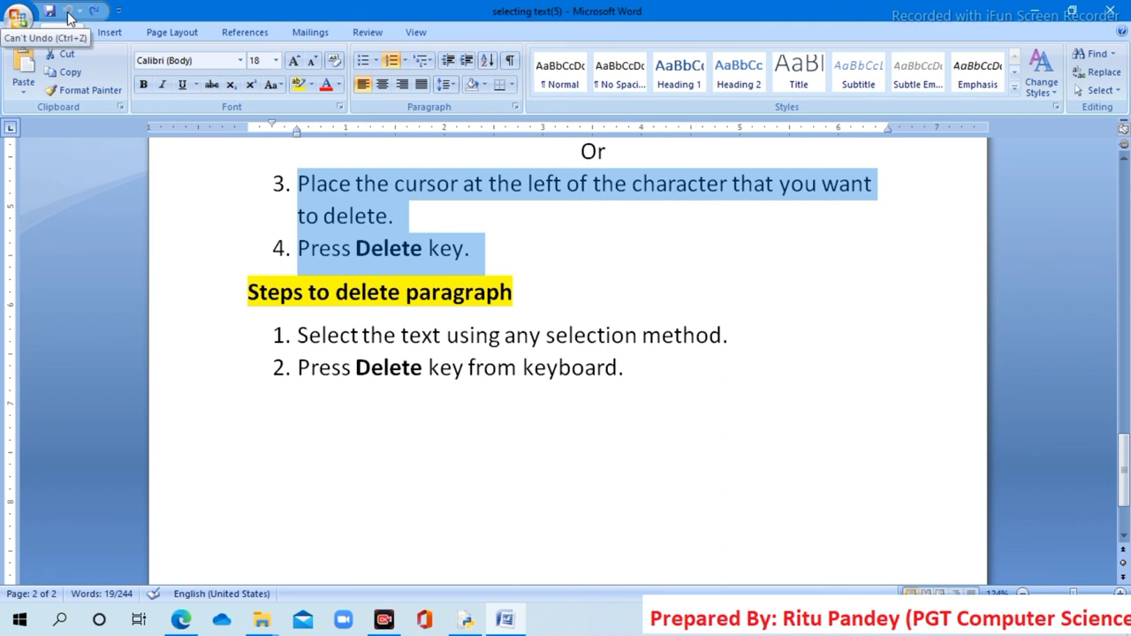
pyautogui.click(507, 439)
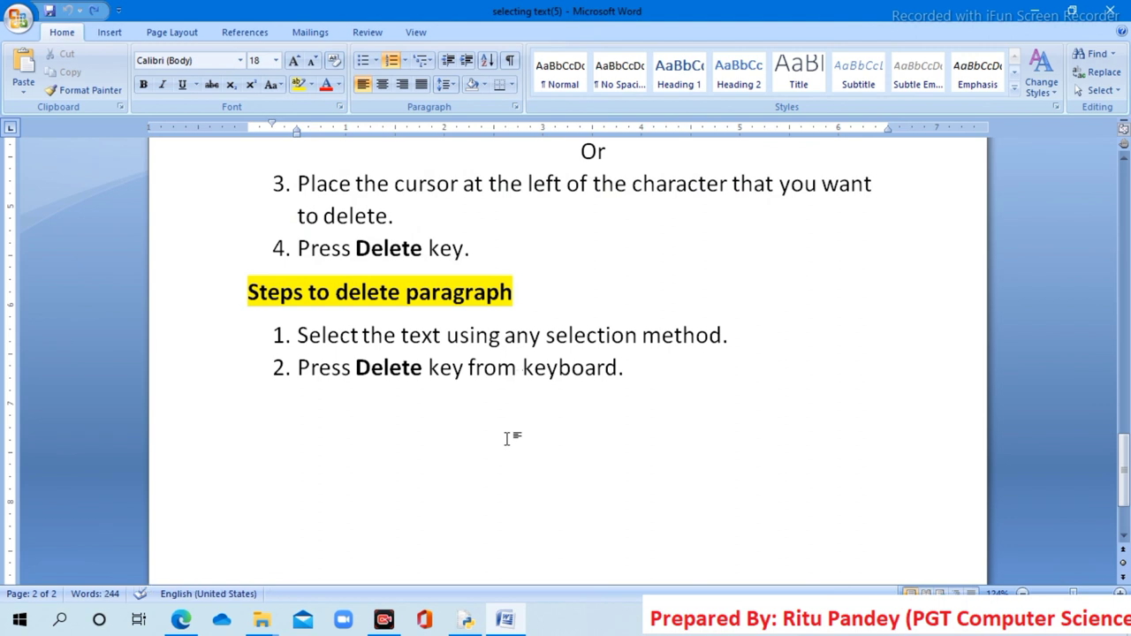
pyautogui.scroll(4, 508, 439)
pyautogui.scroll(5, 504, 433)
pyautogui.scroll(5, 497, 424)
pyautogui.scroll(4, 488, 411)
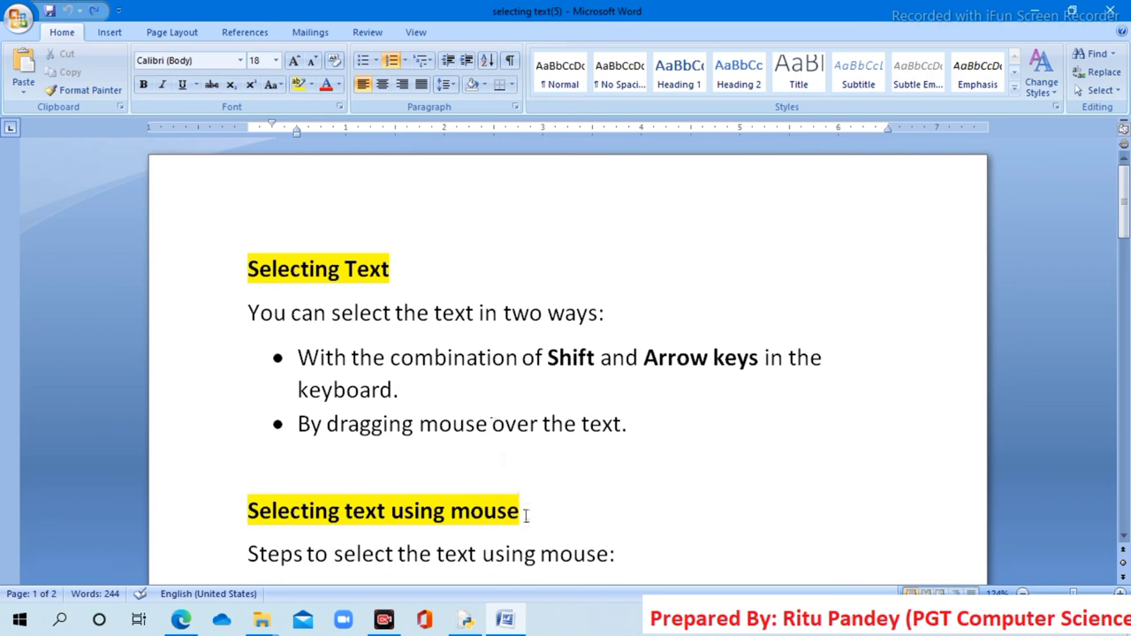
pyautogui.scroll(-4, 526, 471)
pyautogui.scroll(-4, 521, 477)
pyautogui.scroll(-1, 519, 478)
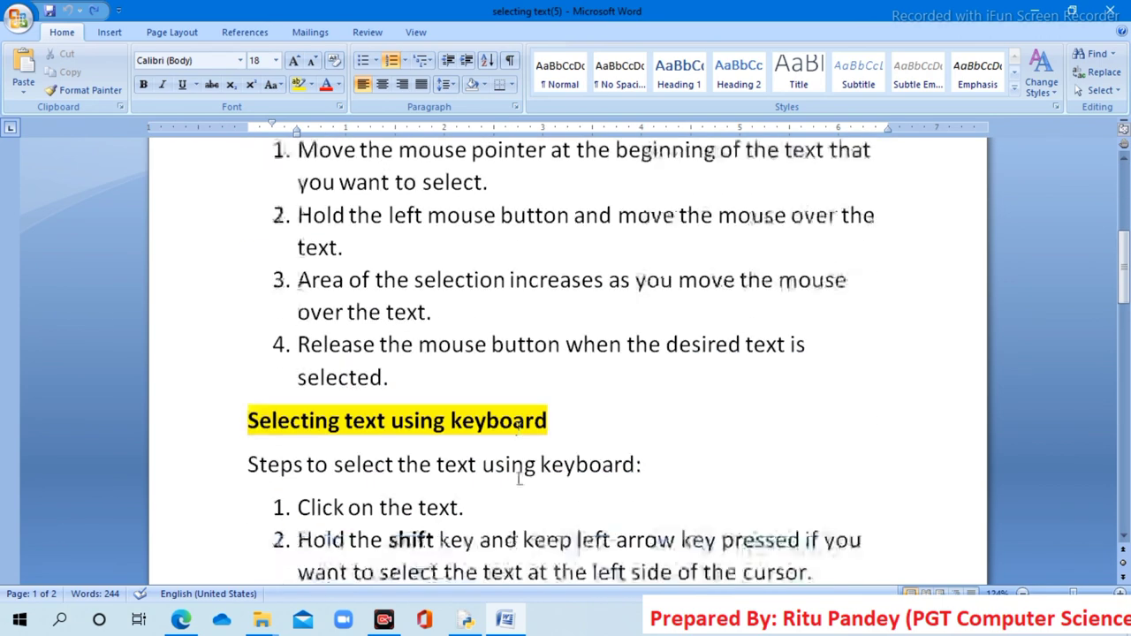
pyautogui.scroll(-3, 519, 478)
pyautogui.scroll(-5, 515, 480)
pyautogui.scroll(-4, 514, 480)
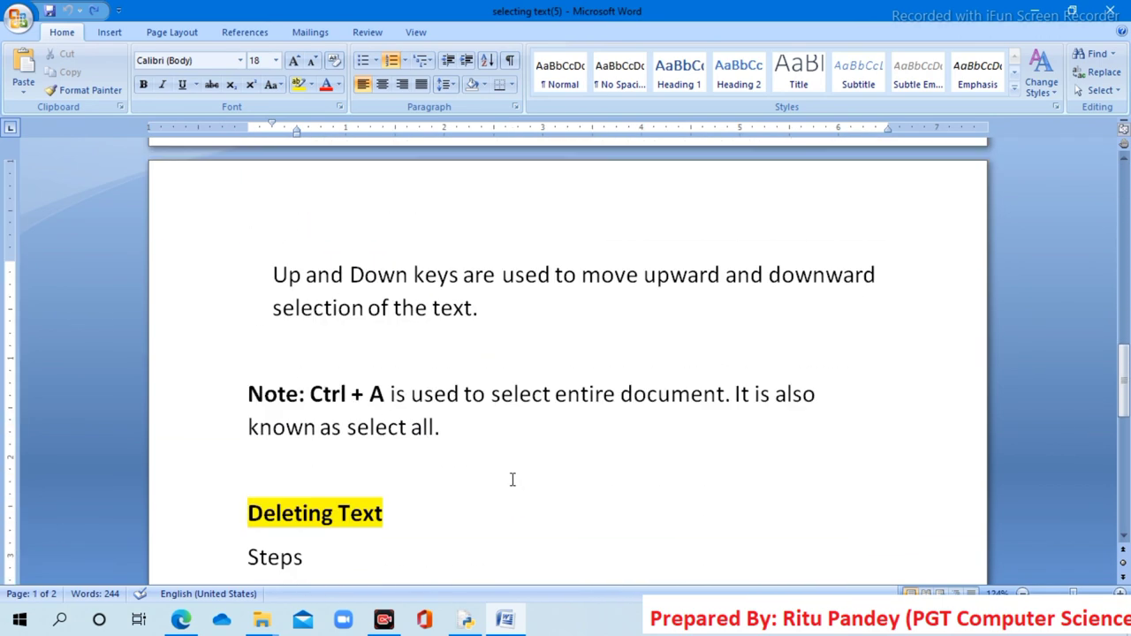
pyautogui.scroll(-4, 495, 534)
pyautogui.scroll(-5, 494, 535)
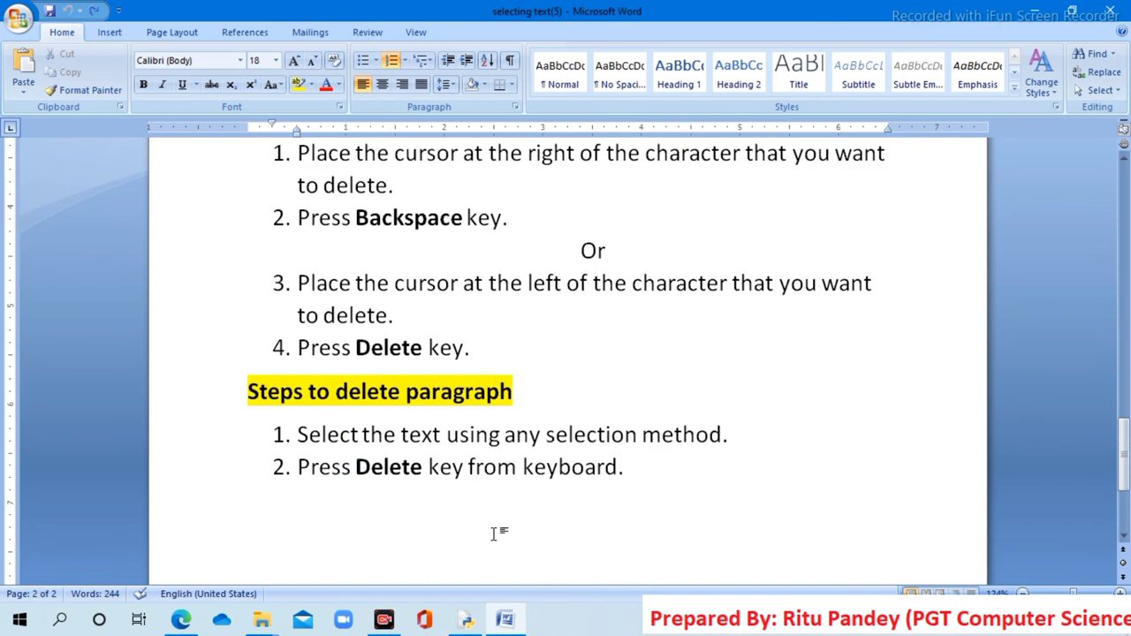
pyautogui.scroll(-2, 495, 534)
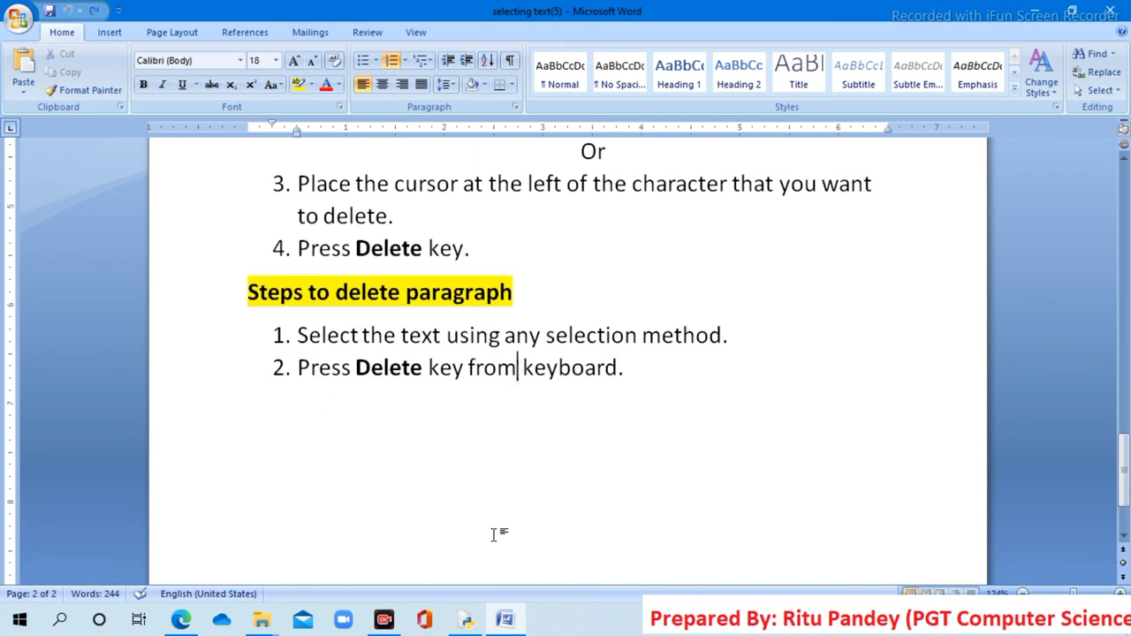
pyautogui.scroll(7, 497, 533)
pyautogui.scroll(-4, 496, 512)
pyautogui.scroll(-1, 500, 512)
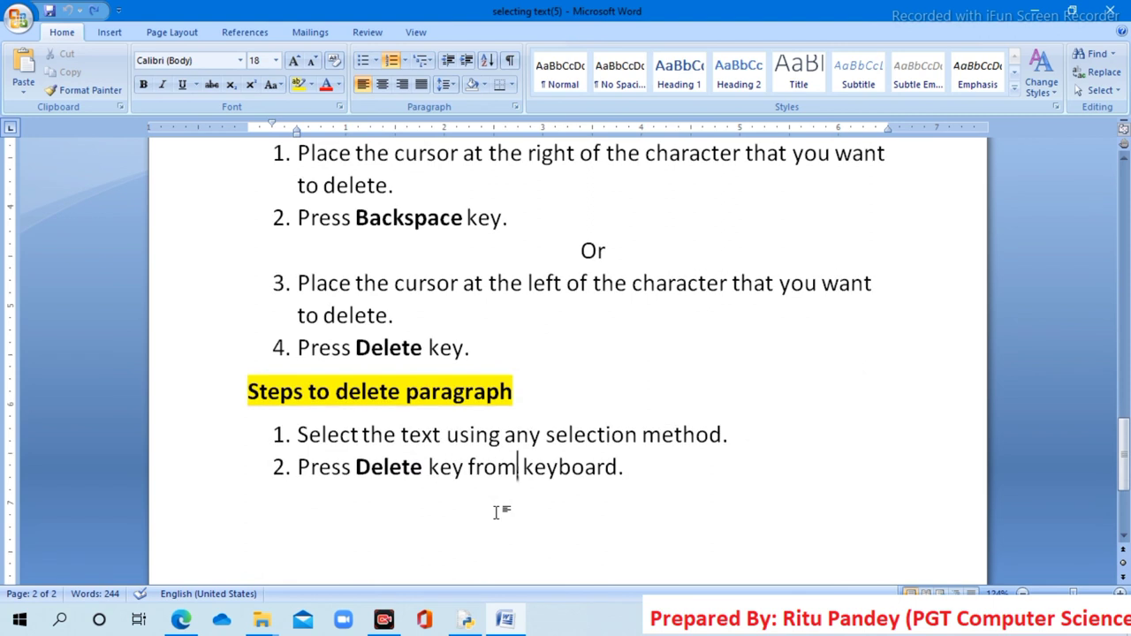